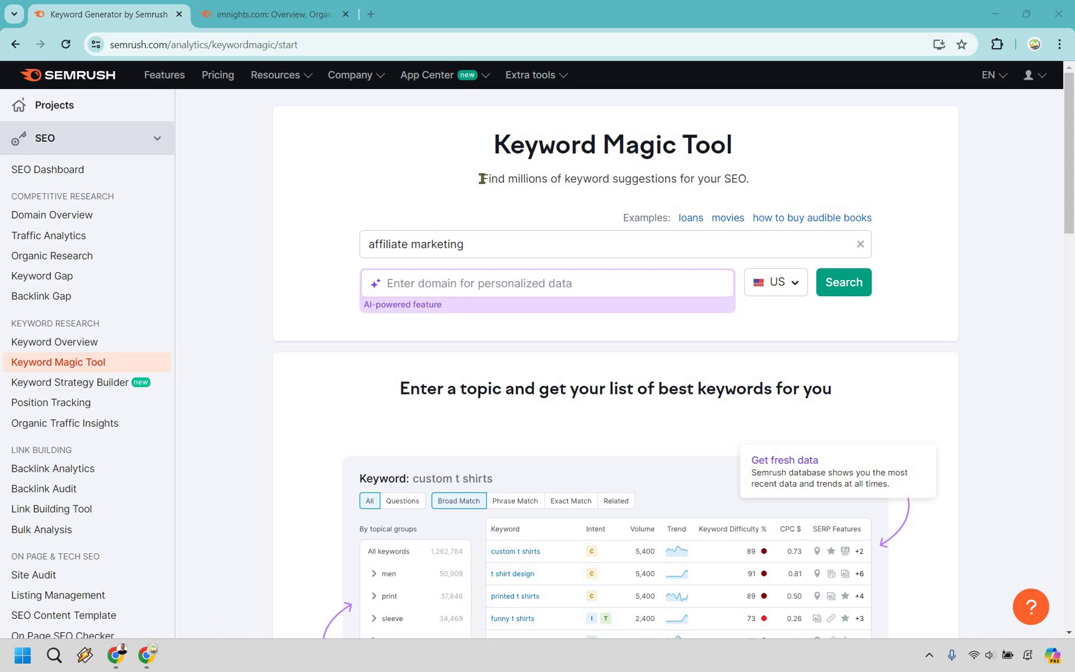
# Run the Keyword Magic Tool for 'affiliate marketing' (US database), returning 29,734 keyword ideas.
pyautogui.moveTo(483, 178); pyautogui.dragTo(754, 179)
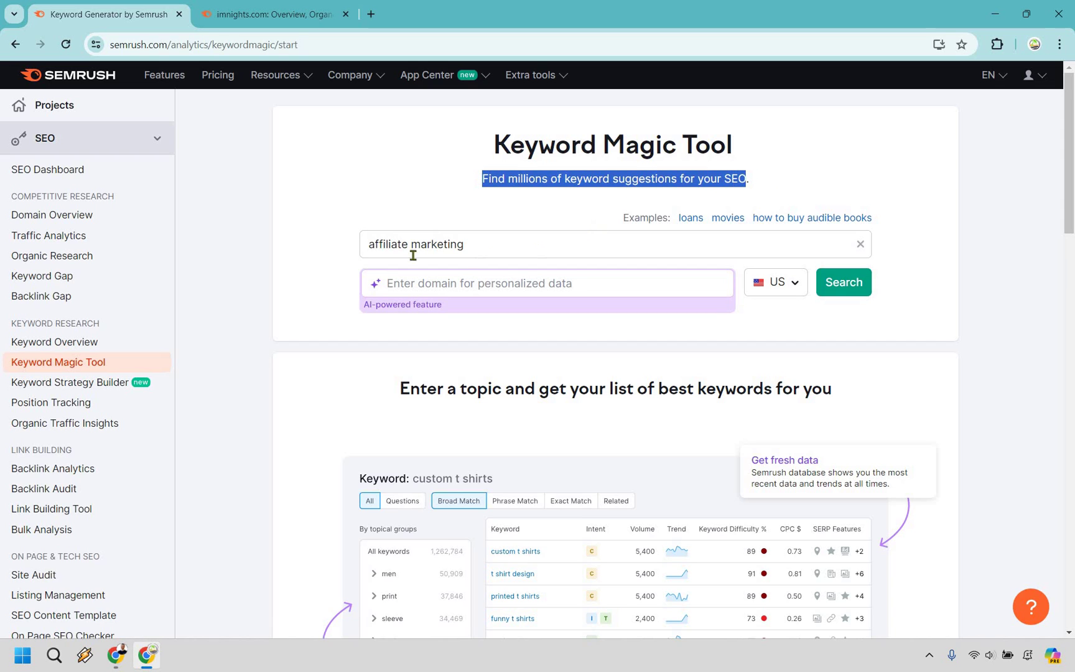
pyautogui.click(341, 250)
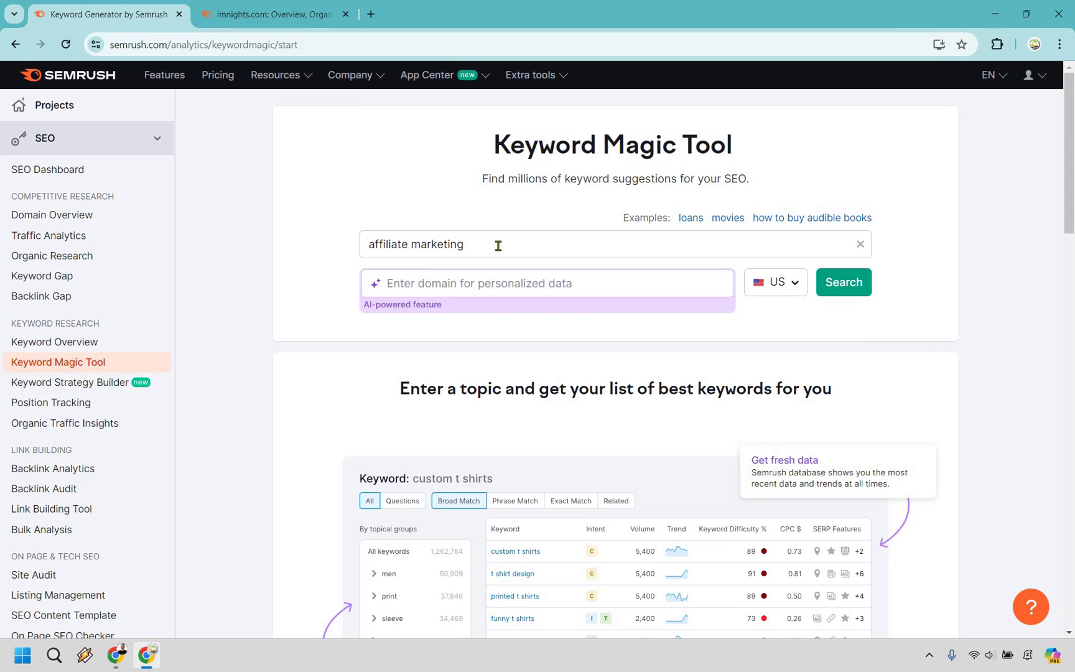
pyautogui.click(857, 291)
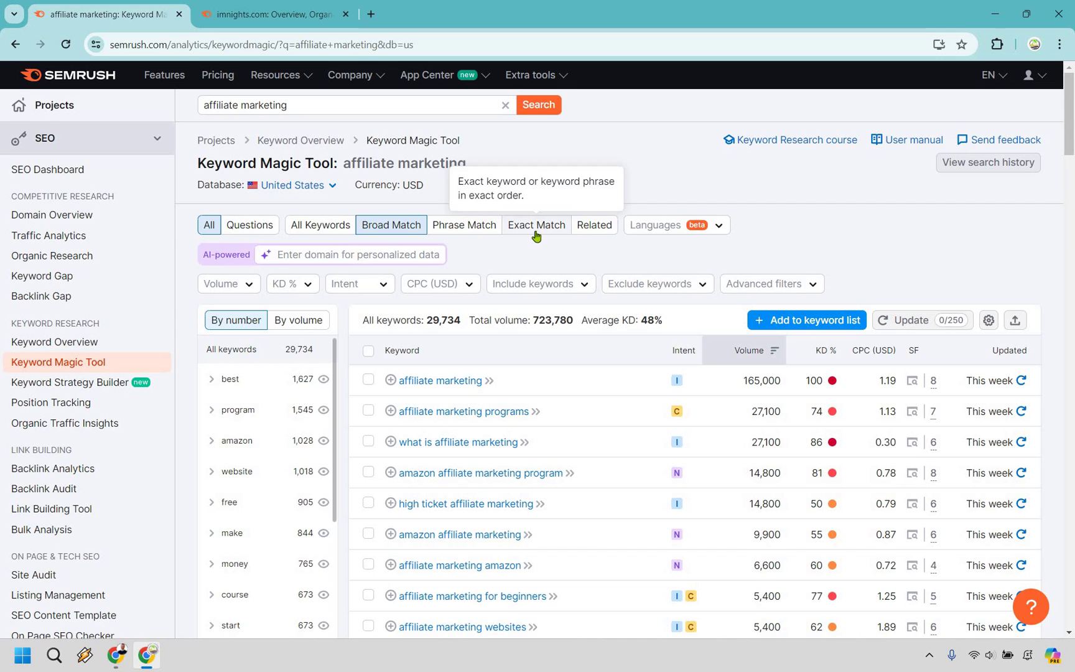
pyautogui.click(237, 285)
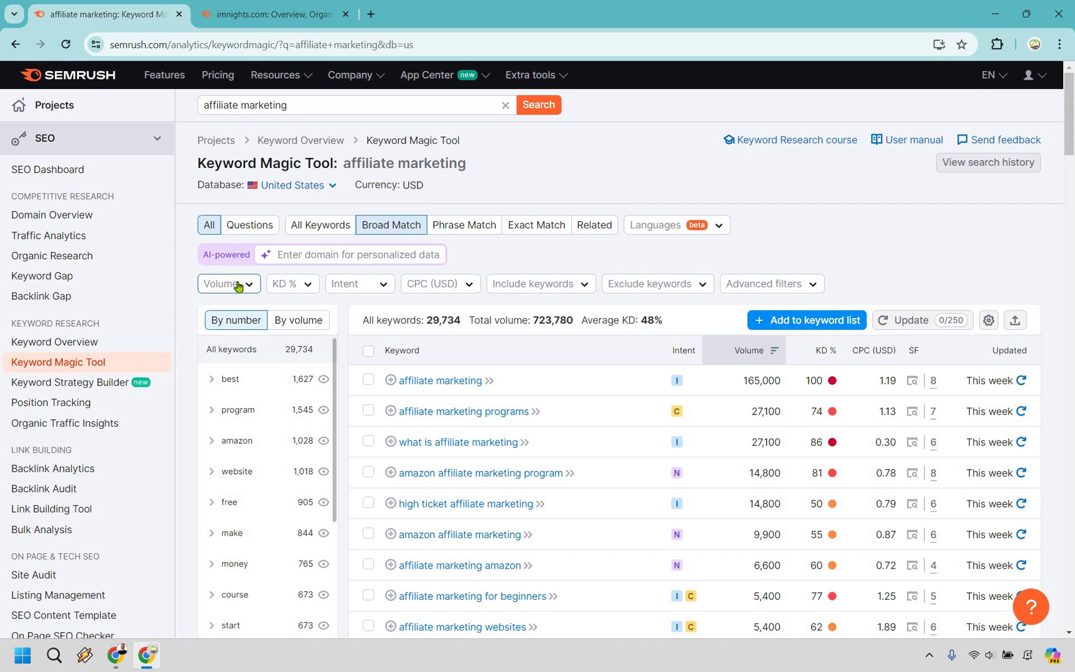
pyautogui.click(290, 288)
pyautogui.click(291, 290)
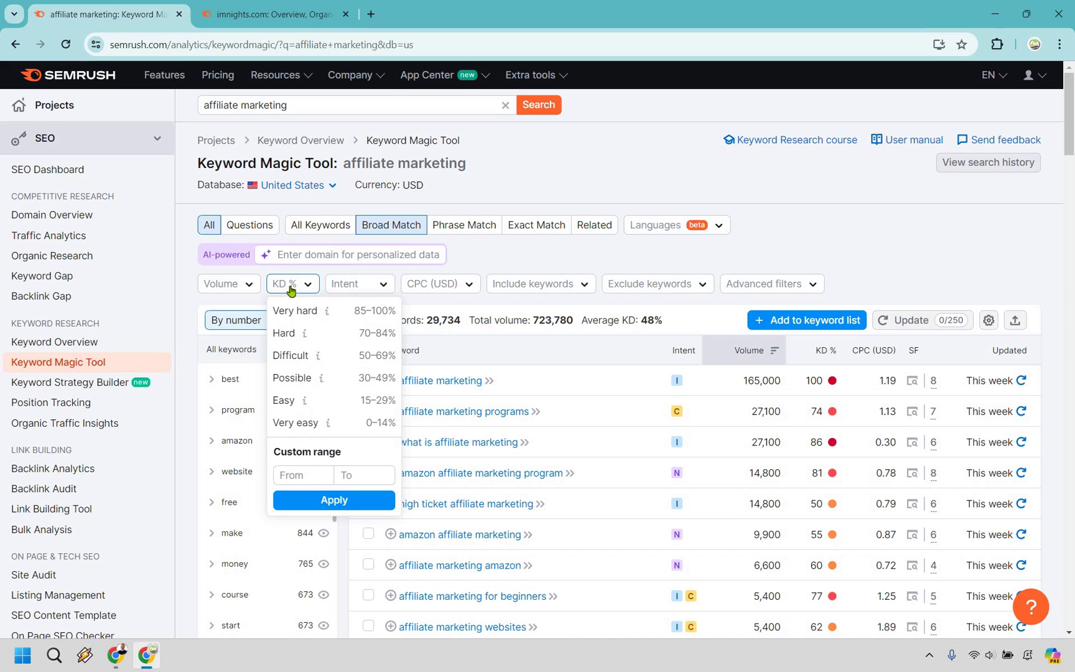
pyautogui.click(341, 285)
pyautogui.click(341, 286)
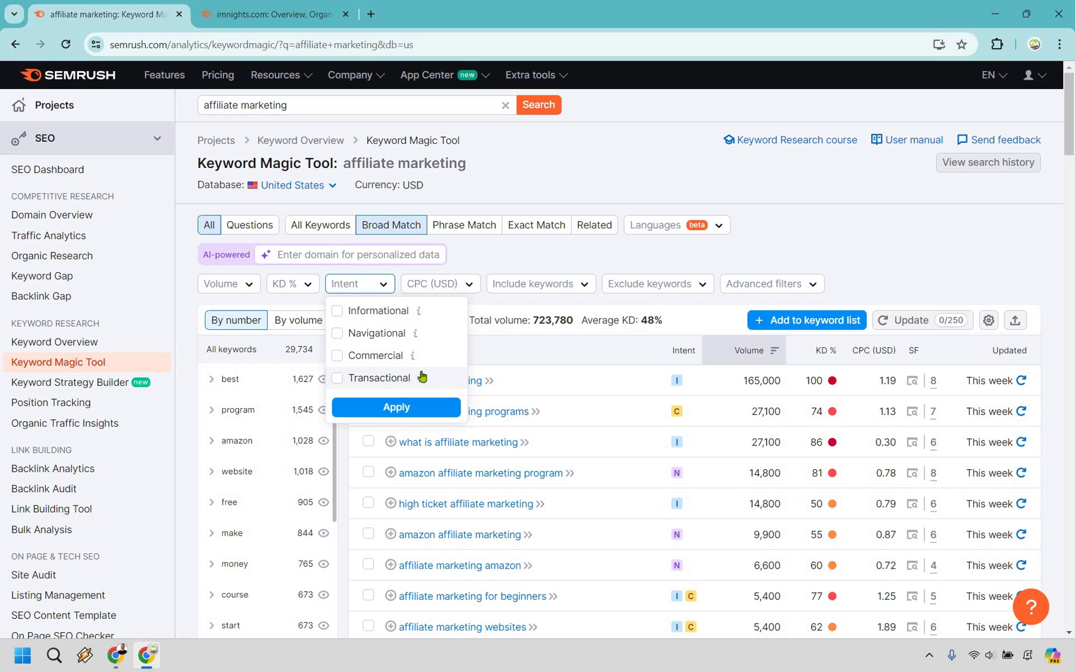
pyautogui.moveTo(421, 379)
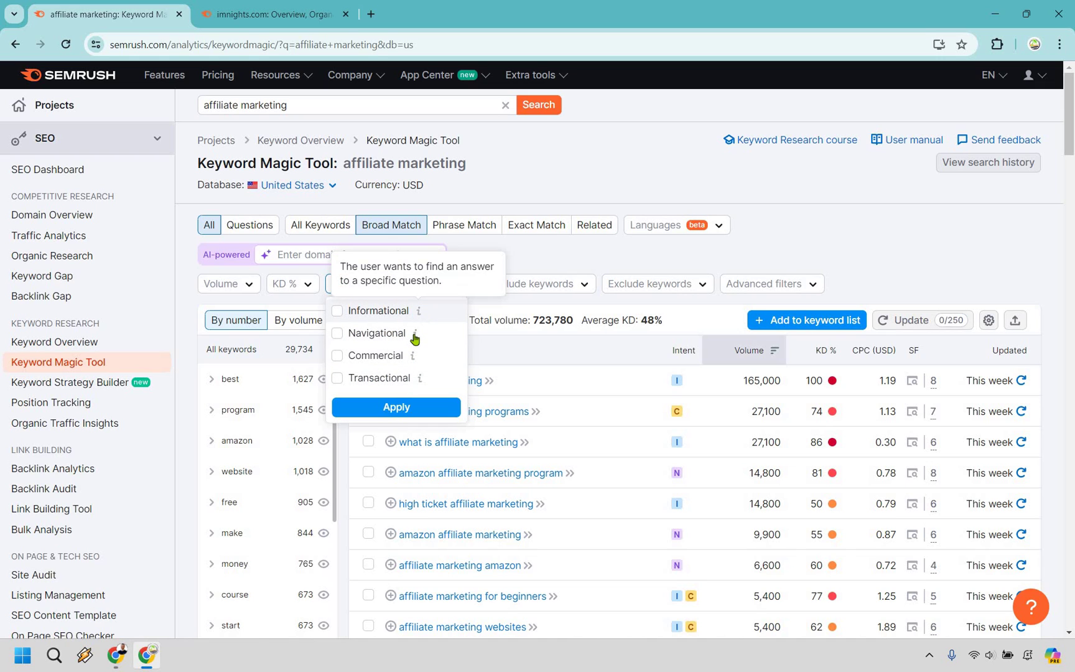
pyautogui.moveTo(415, 338)
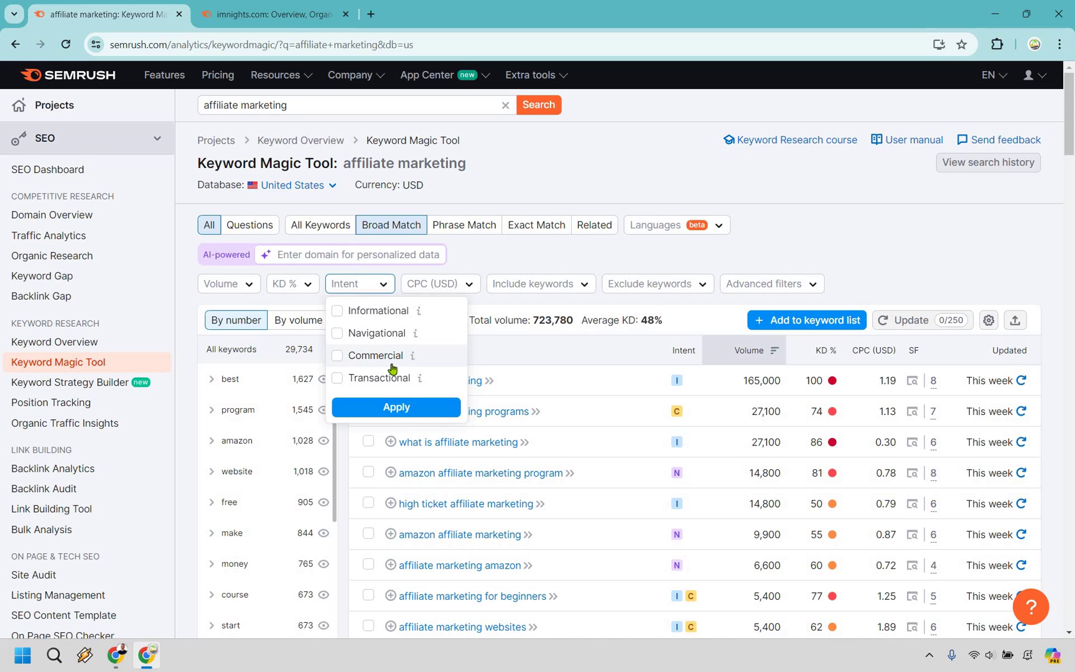
pyautogui.click(445, 285)
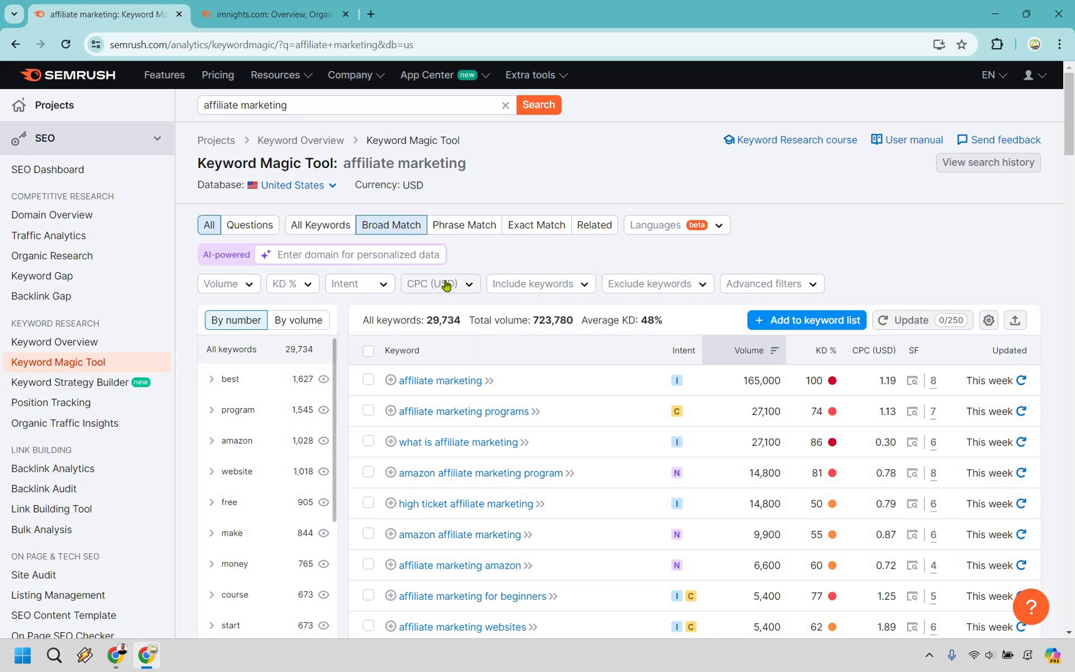
pyautogui.click(532, 286)
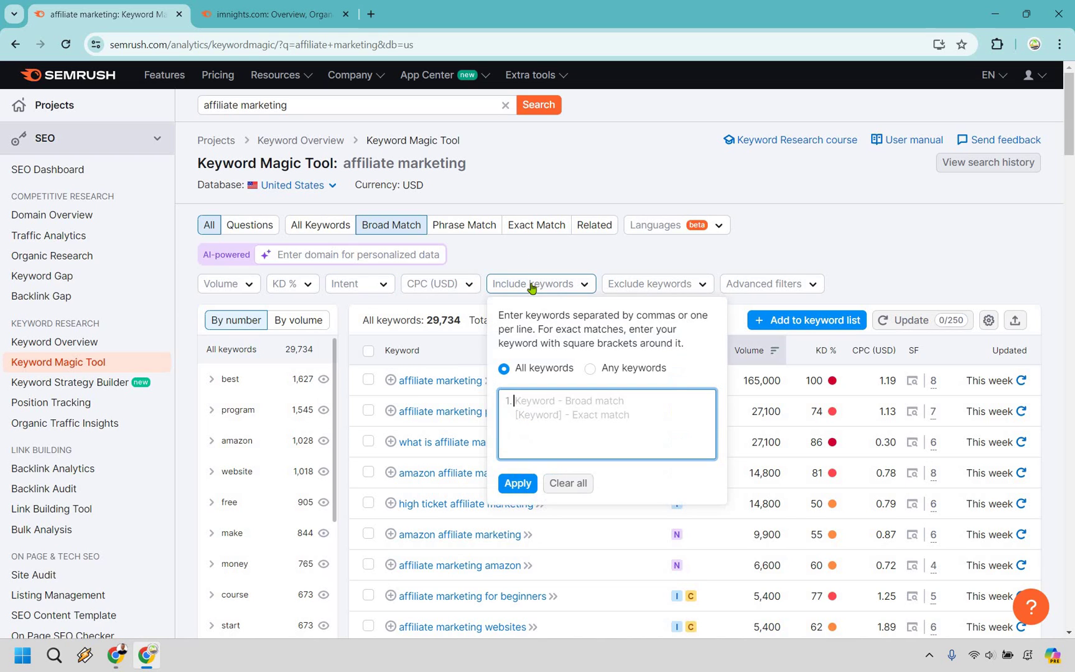
pyautogui.click(653, 285)
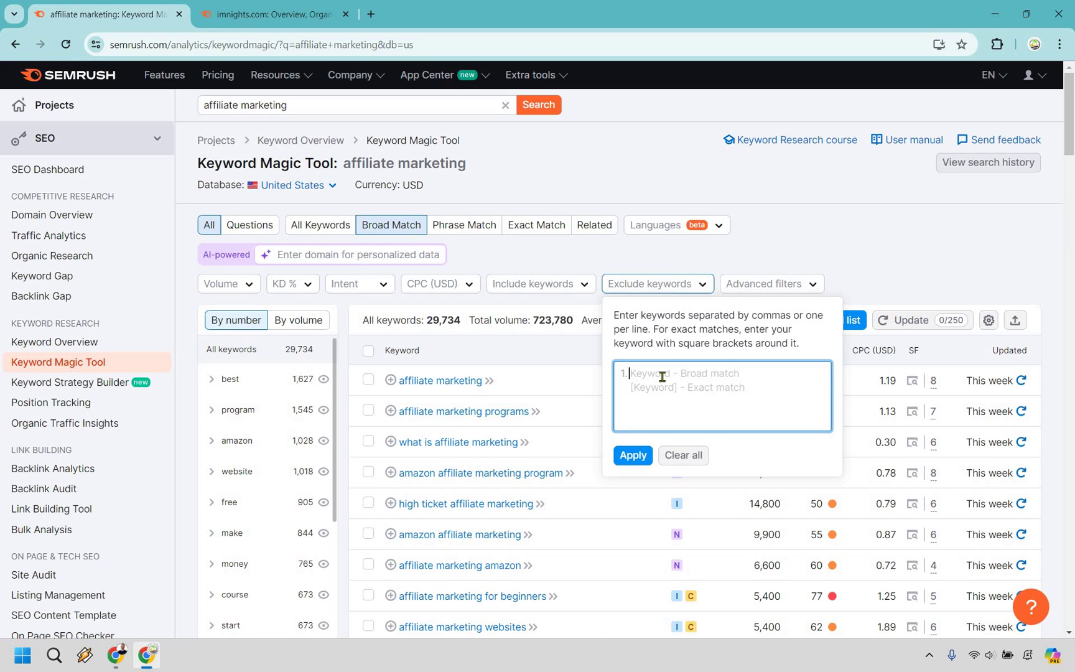
pyautogui.write('cart')
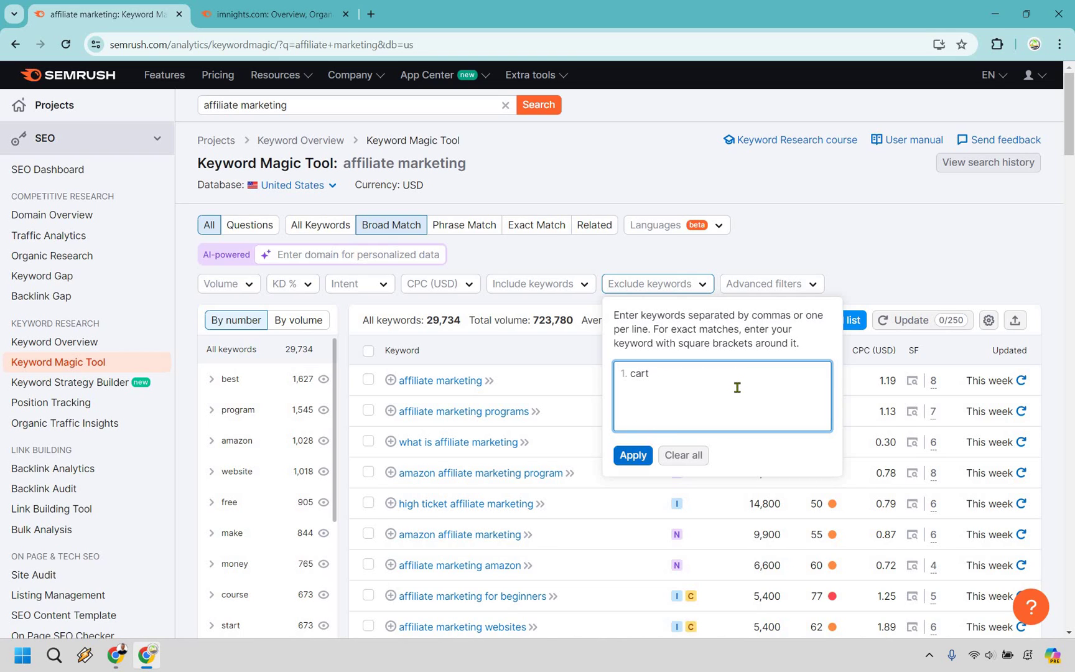
pyautogui.press('BackSpace')
pyautogui.press('BackSpace')
pyautogui.press('BackSpace')
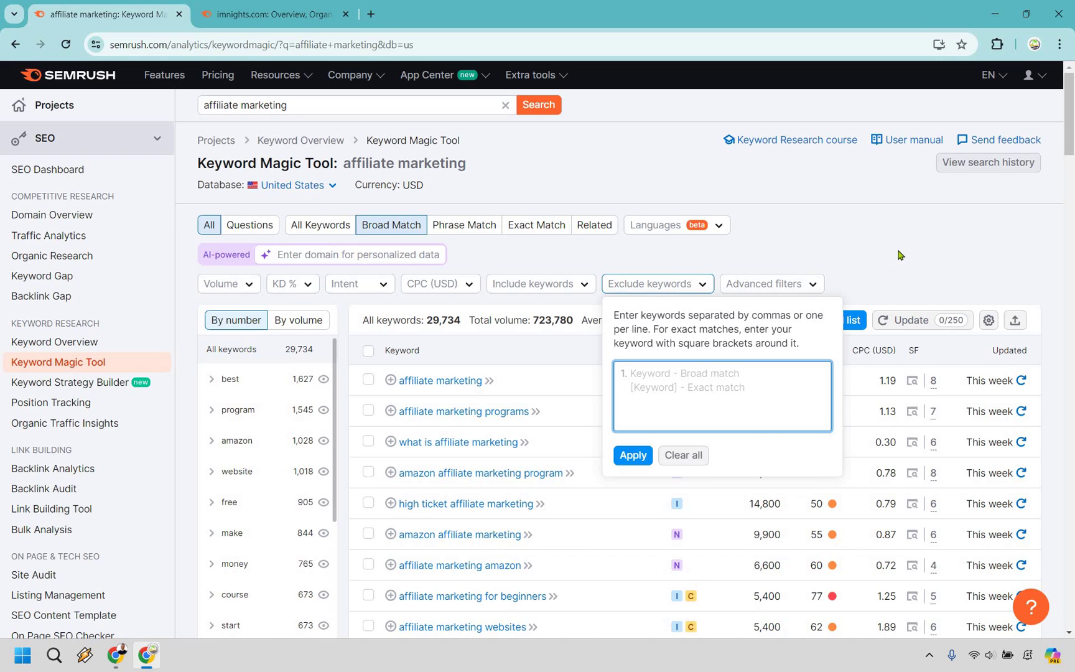
pyautogui.click(858, 260)
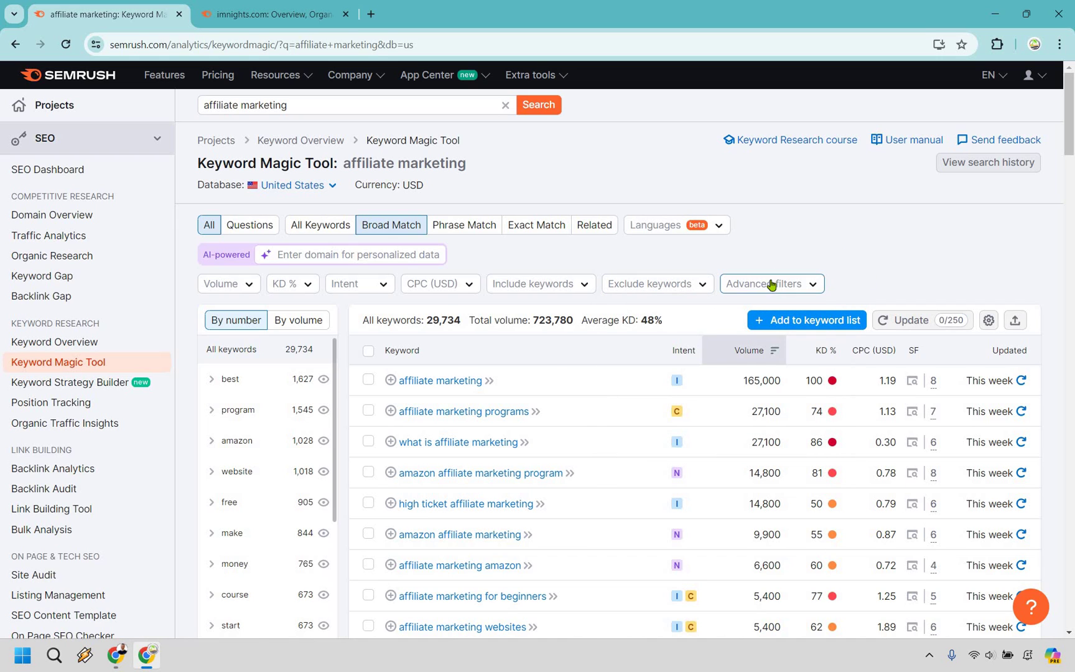
pyautogui.click(771, 284)
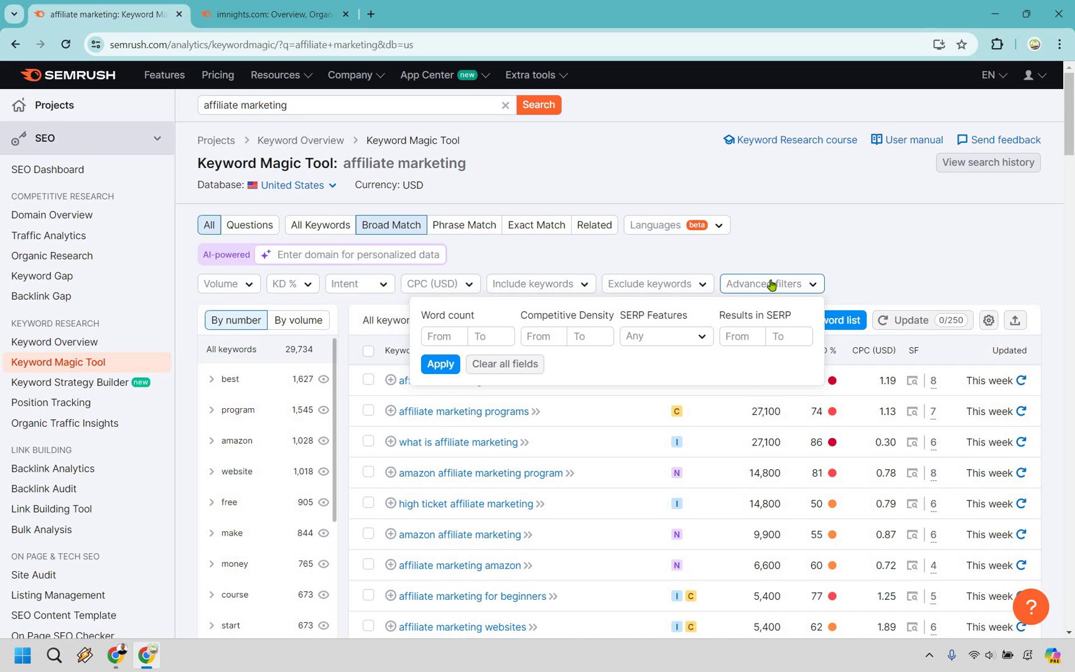
pyautogui.click(235, 225)
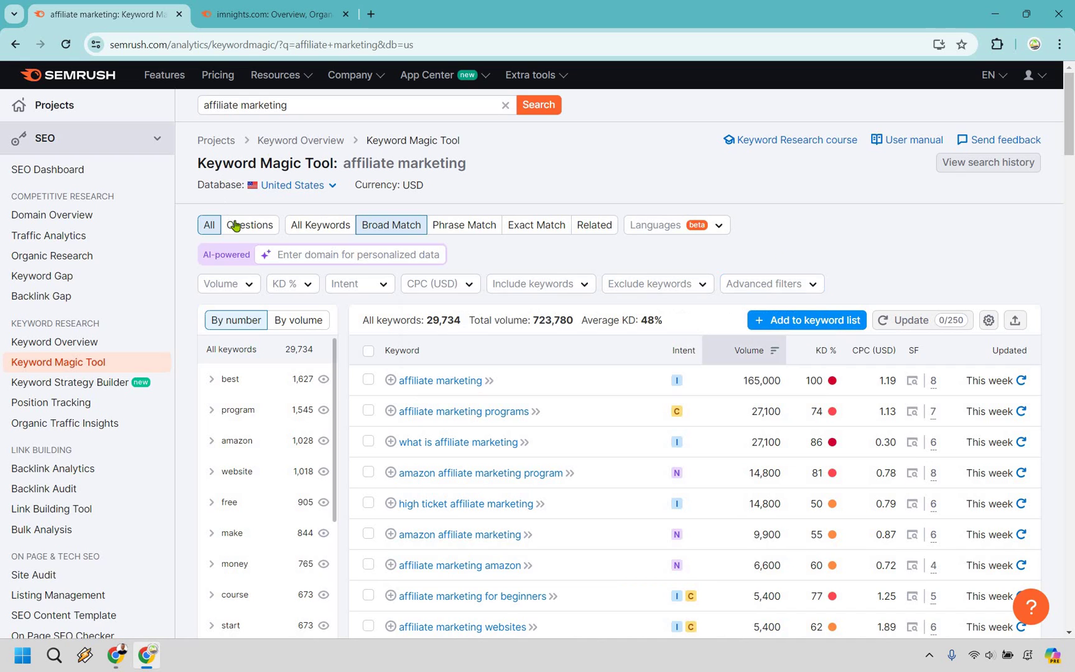
# Filter the affiliate marketing ideas to a KD custom range of 0 to 29%.
pyautogui.click(303, 285)
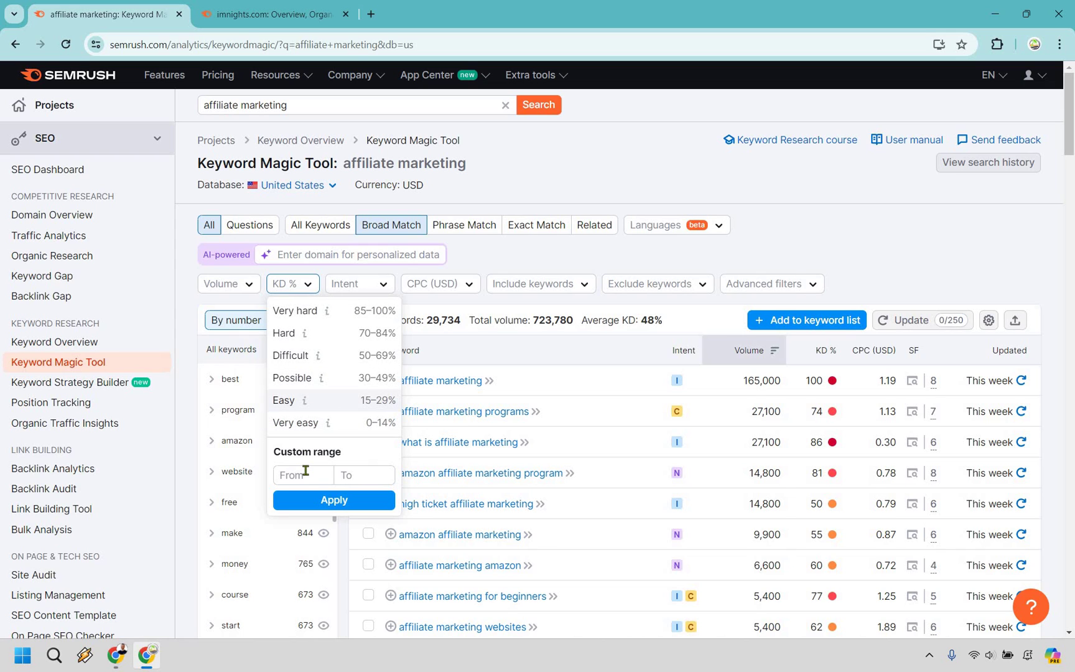
pyautogui.click(306, 473)
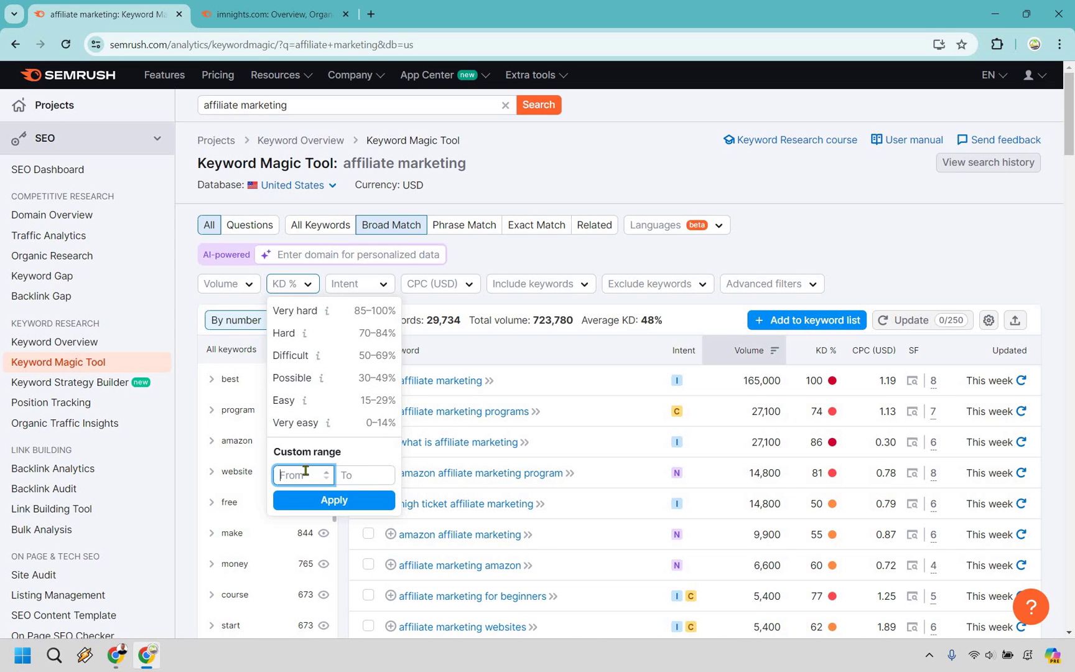
pyautogui.write('0')
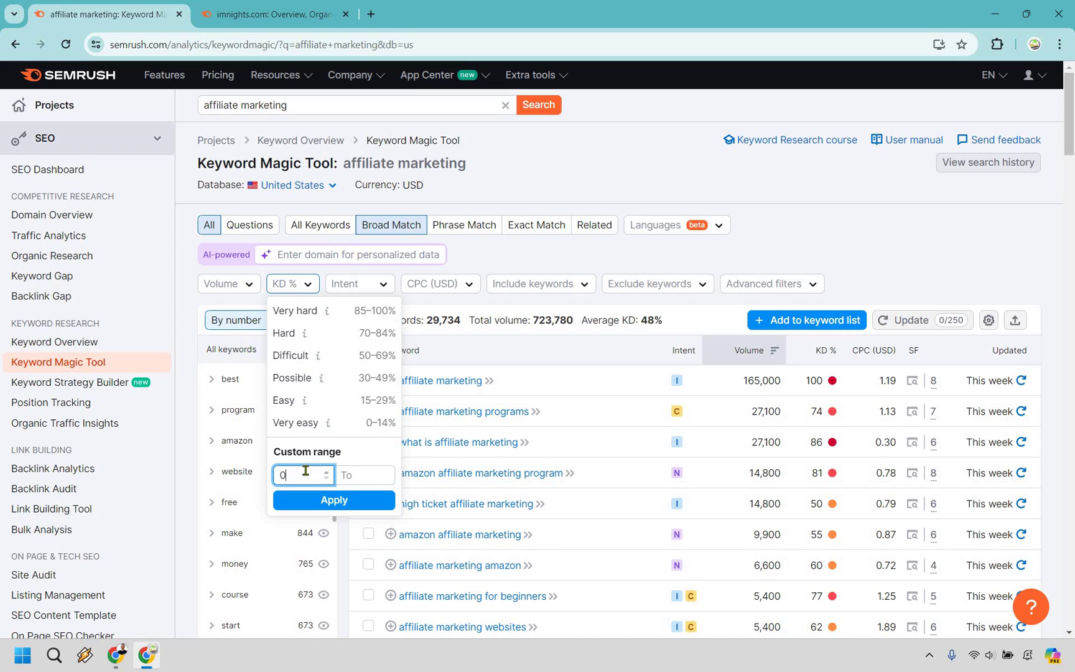
pyautogui.click(370, 474)
pyautogui.write('2')
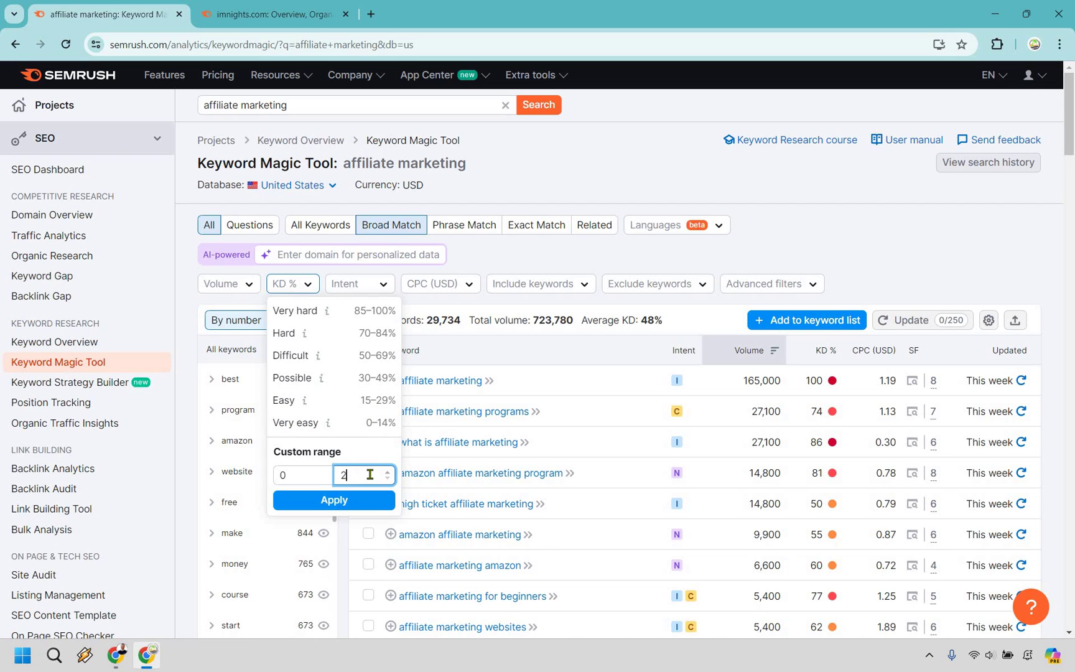
pyautogui.write('9')
pyautogui.click(357, 505)
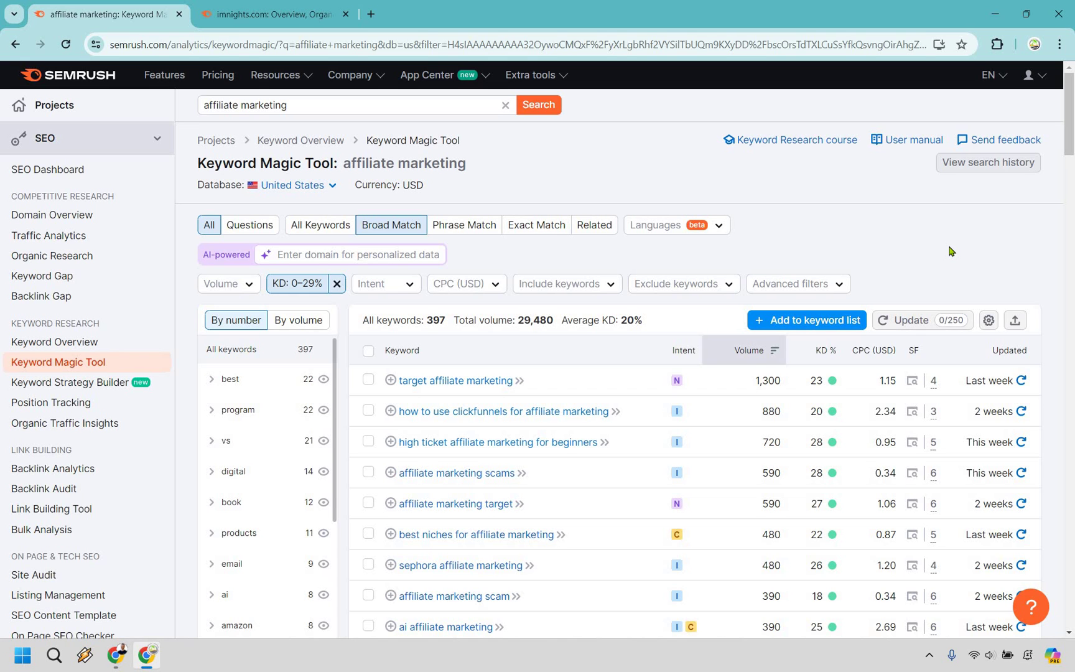
# Sort the 397 keywords by KD ascending so affiliate marketing plr (KD 0) leads.
pyautogui.scroll(-3, 786, 571)
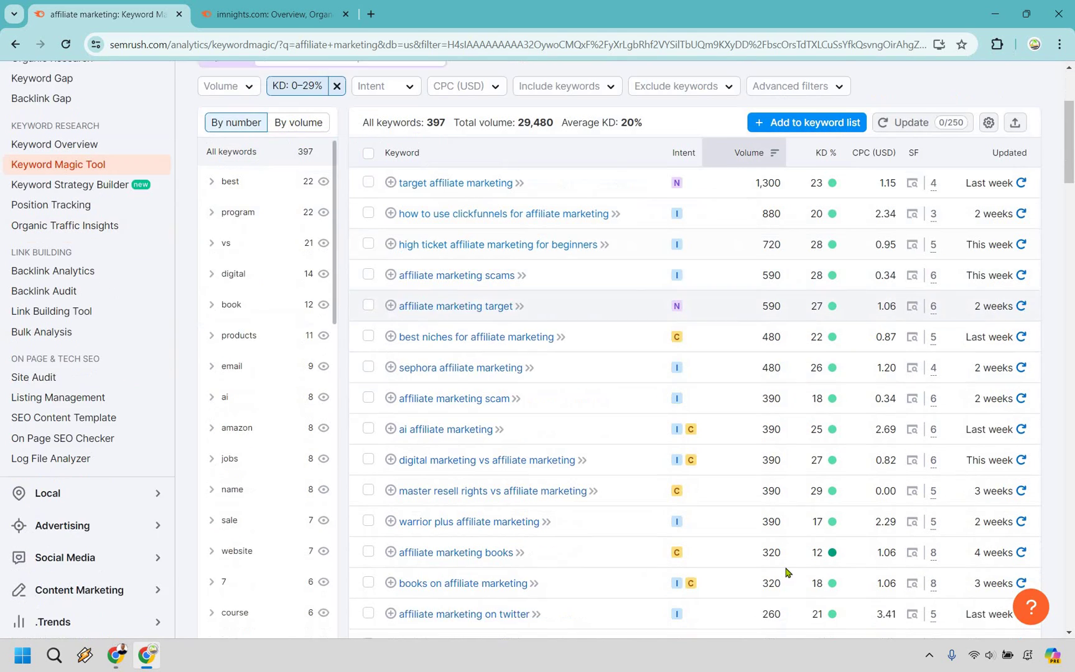
pyautogui.scroll(2, 825, 300)
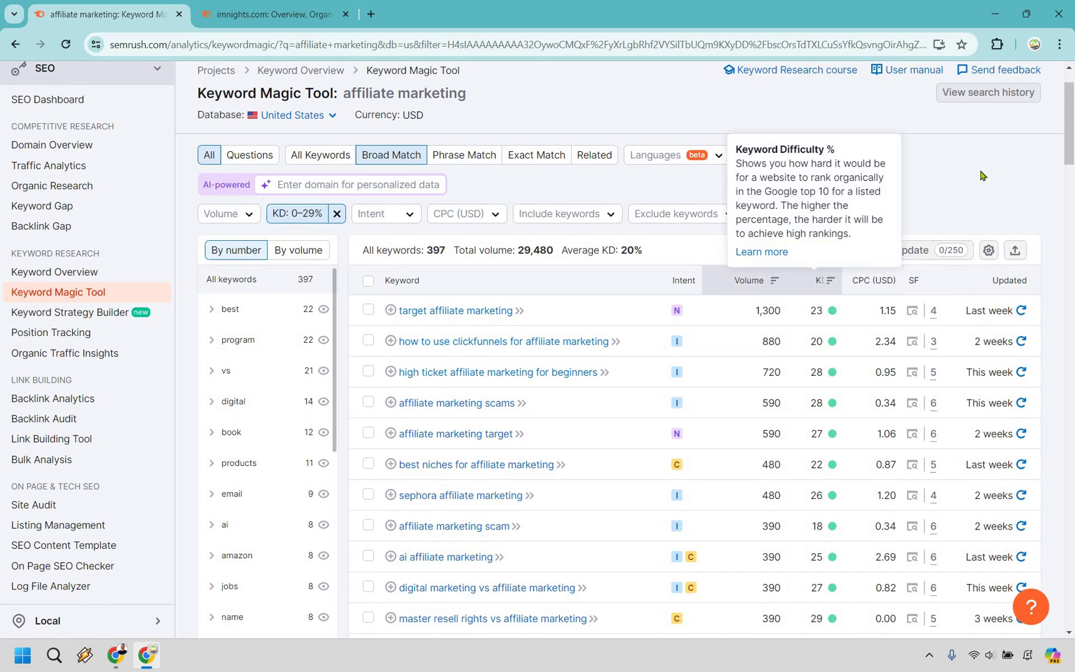
pyautogui.click(821, 280)
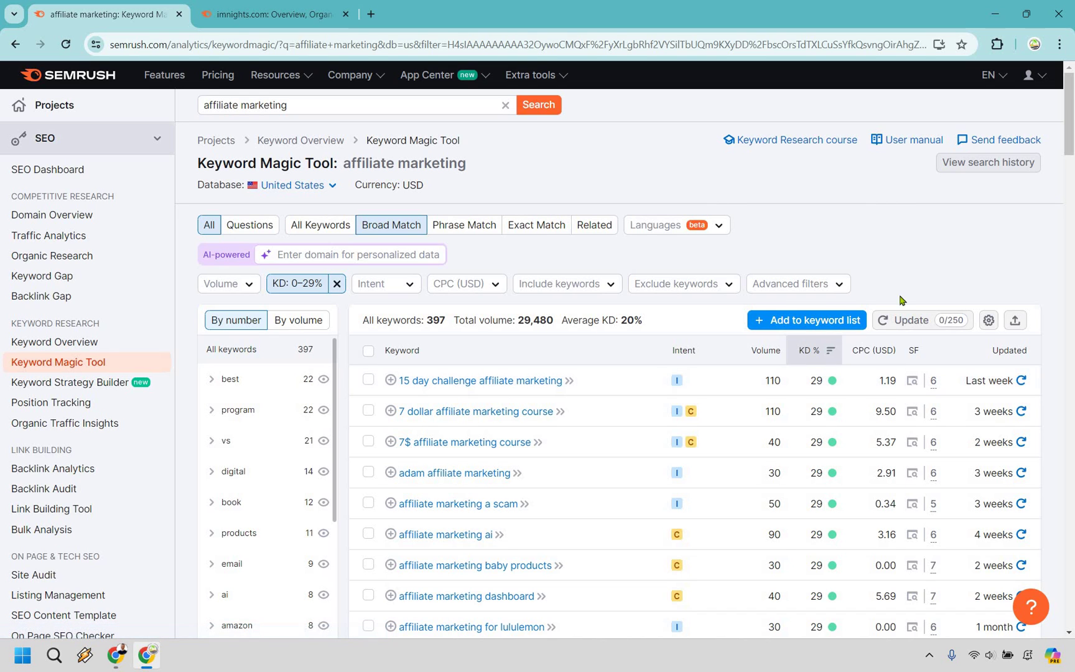
pyautogui.click(809, 350)
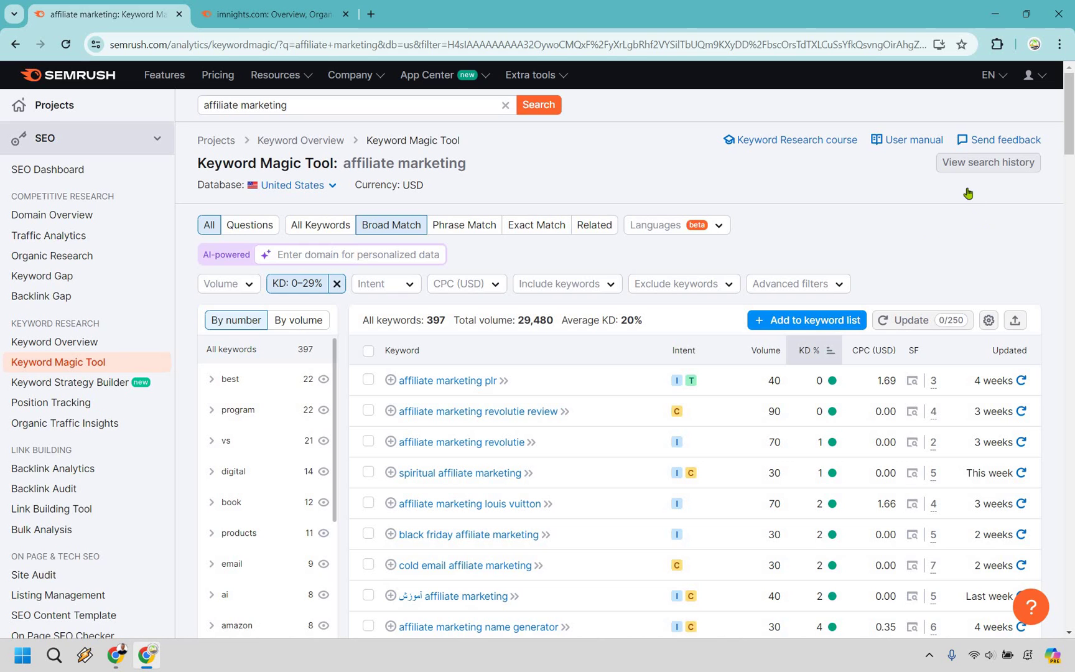
pyautogui.scroll(-2, 827, 221)
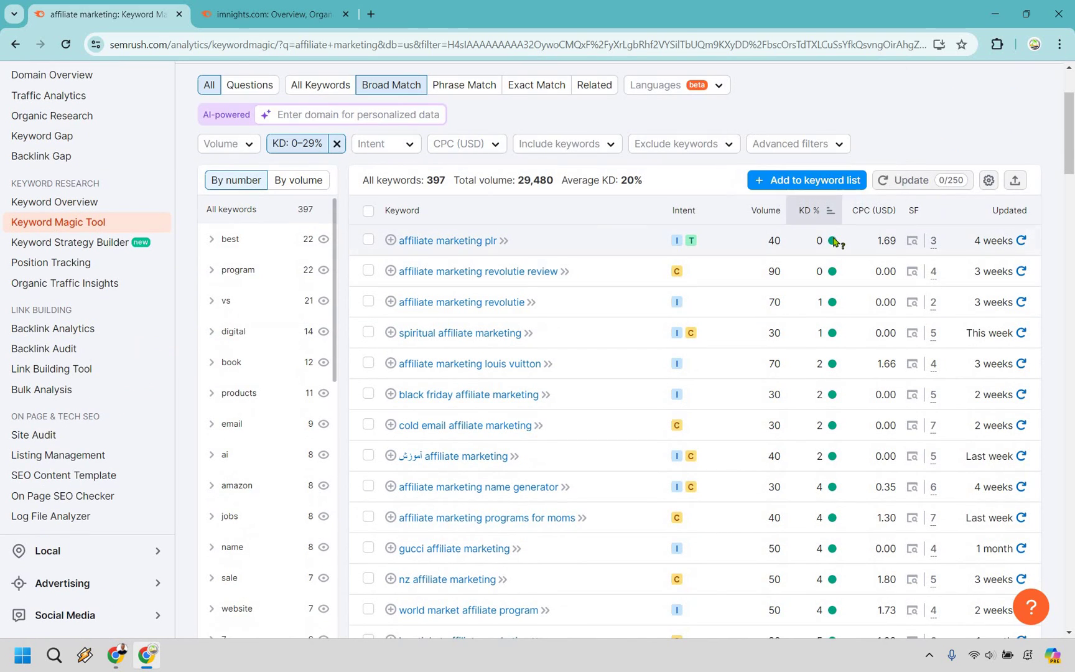
pyautogui.moveTo(833, 241)
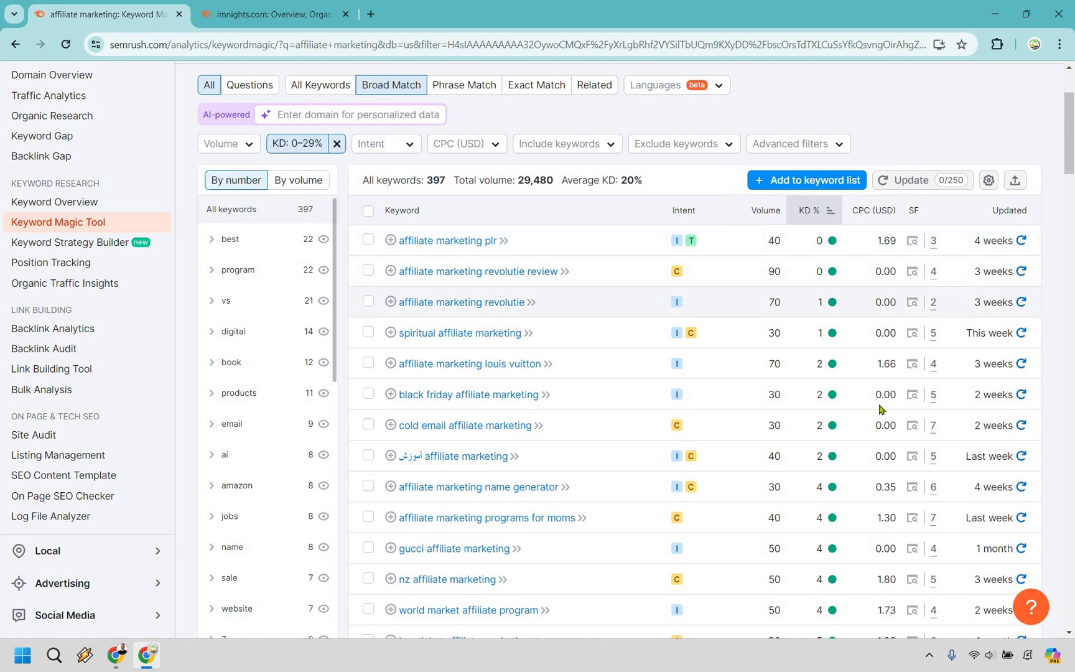
pyautogui.scroll(-4, 877, 411)
pyautogui.scroll(5, 879, 404)
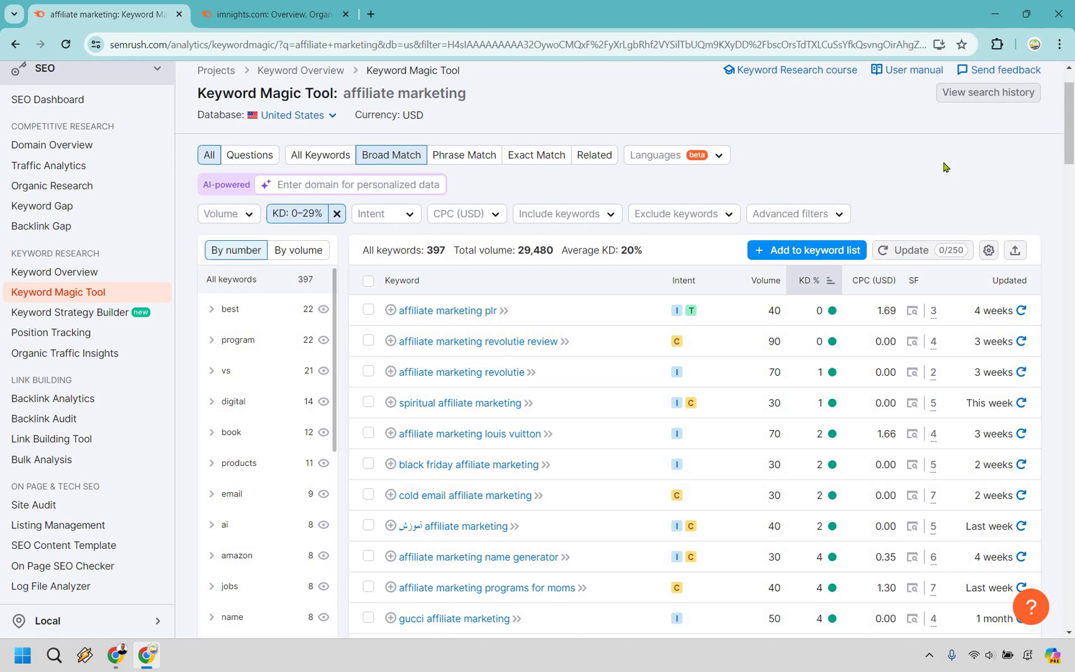
# Scroll the KD-sorted list down to the KD 4–8 keywords, including low ticket affiliate marketing.
pyautogui.scroll(-1, 809, 115)
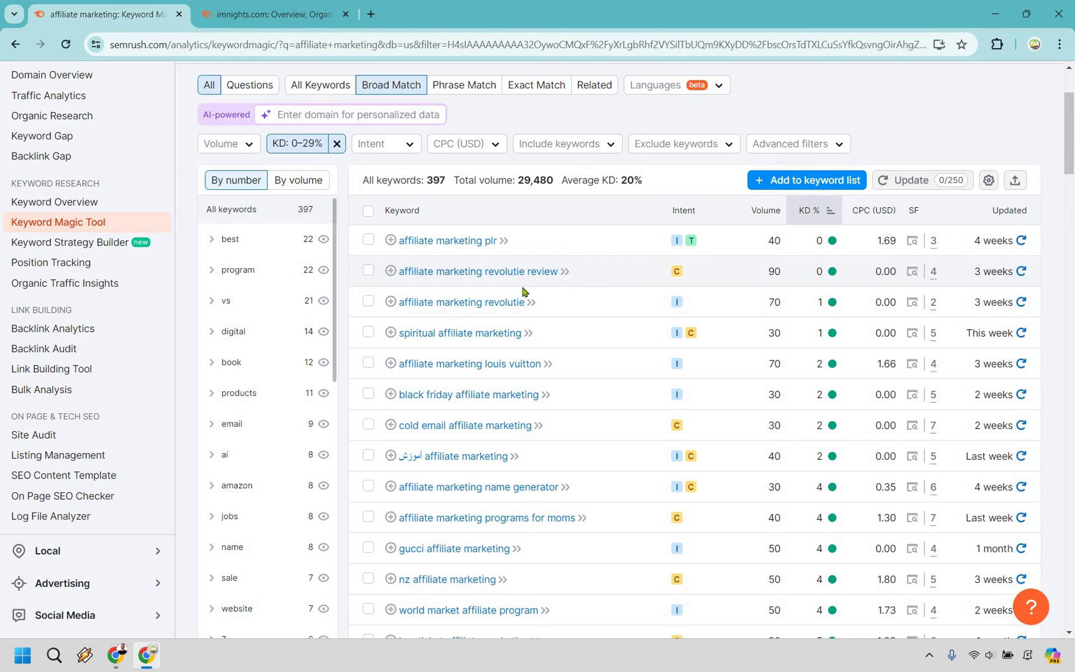
pyautogui.scroll(-1, 522, 291)
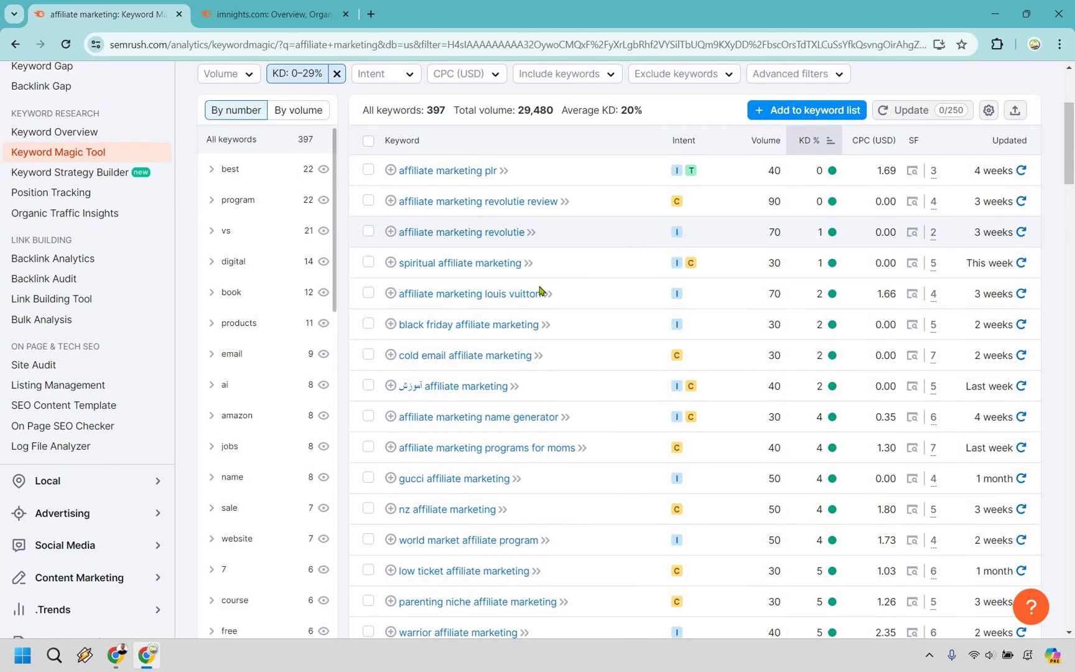
pyautogui.scroll(-1, 528, 291)
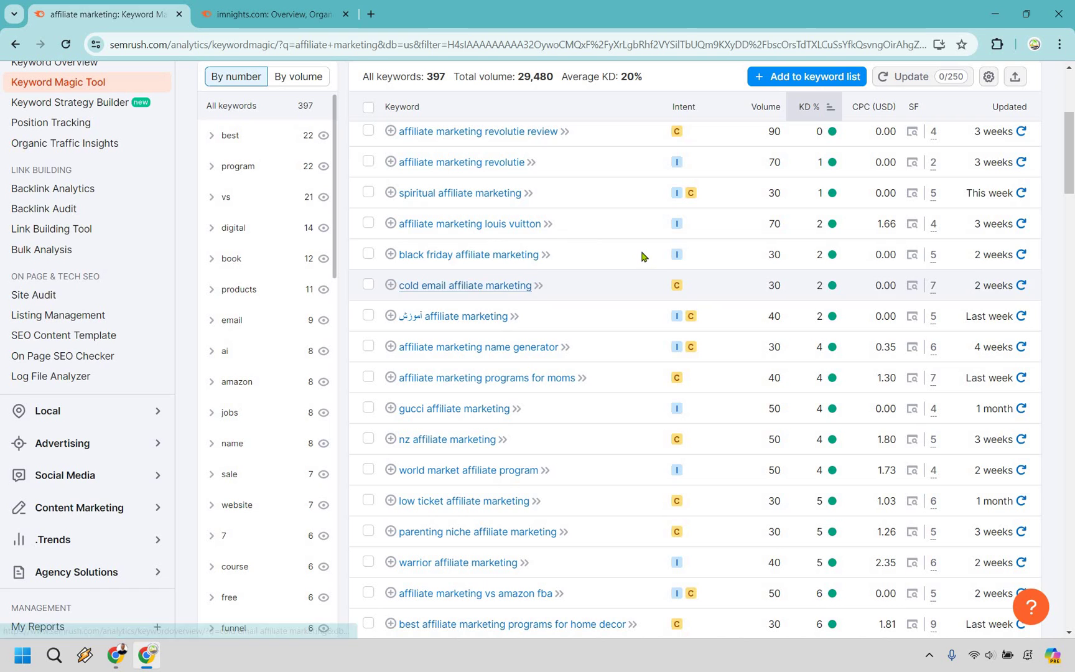
pyautogui.scroll(-1, 635, 244)
pyautogui.scroll(-1, 633, 242)
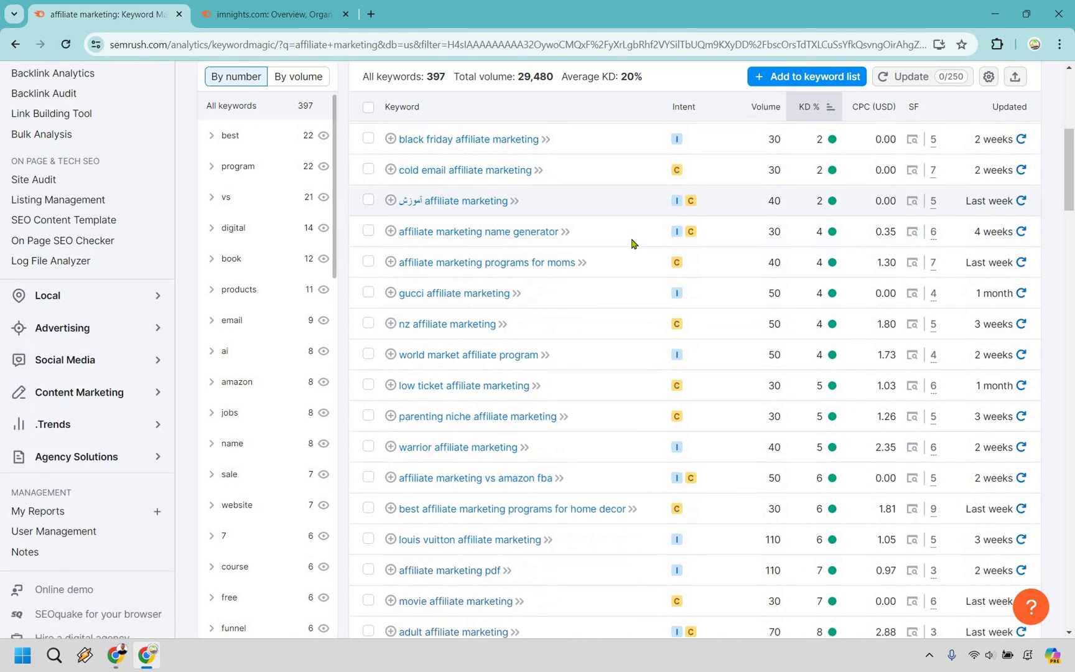
pyautogui.scroll(-2, 632, 243)
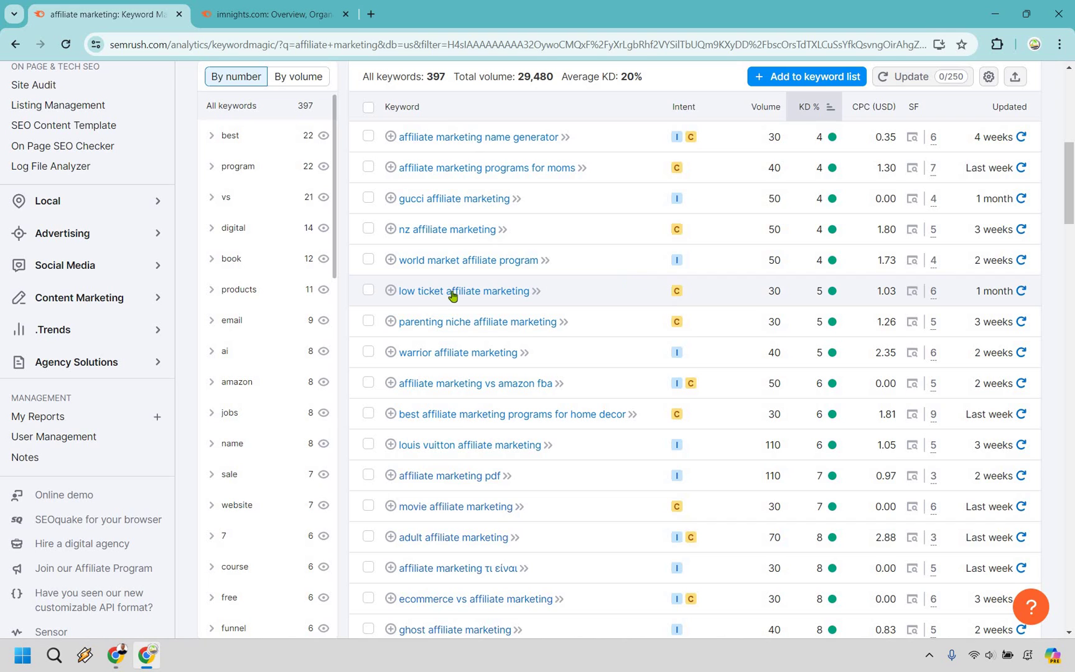
# Check Google results for 'low ticket affiliate marketing', led by Commission Academy's high vs low ticket article.
pyautogui.click(494, 299)
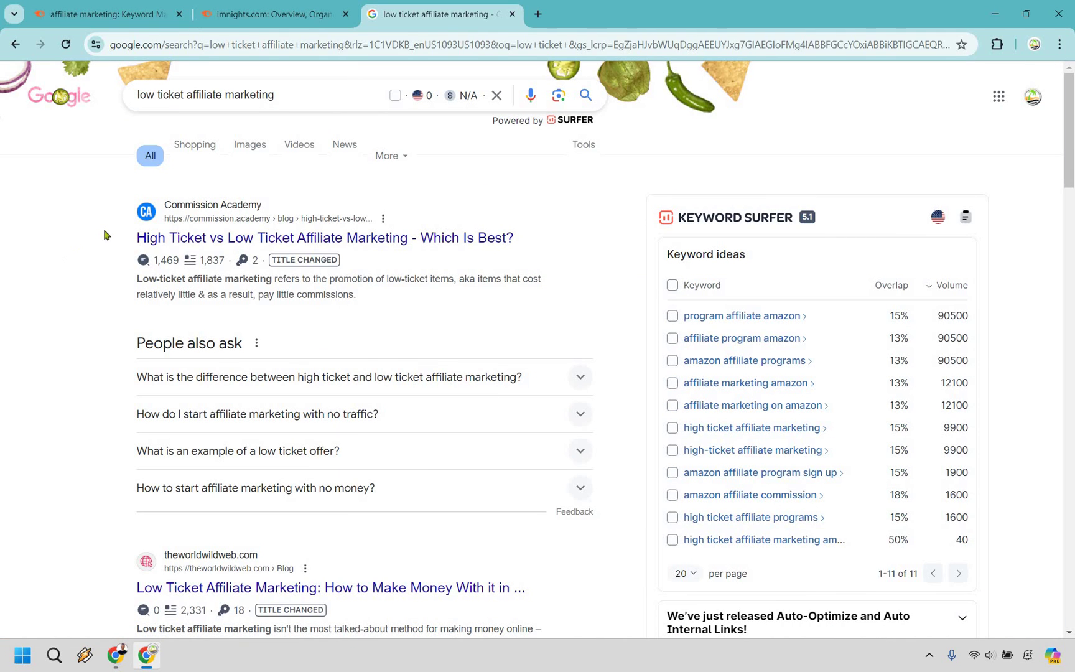
pyautogui.moveTo(156, 267)
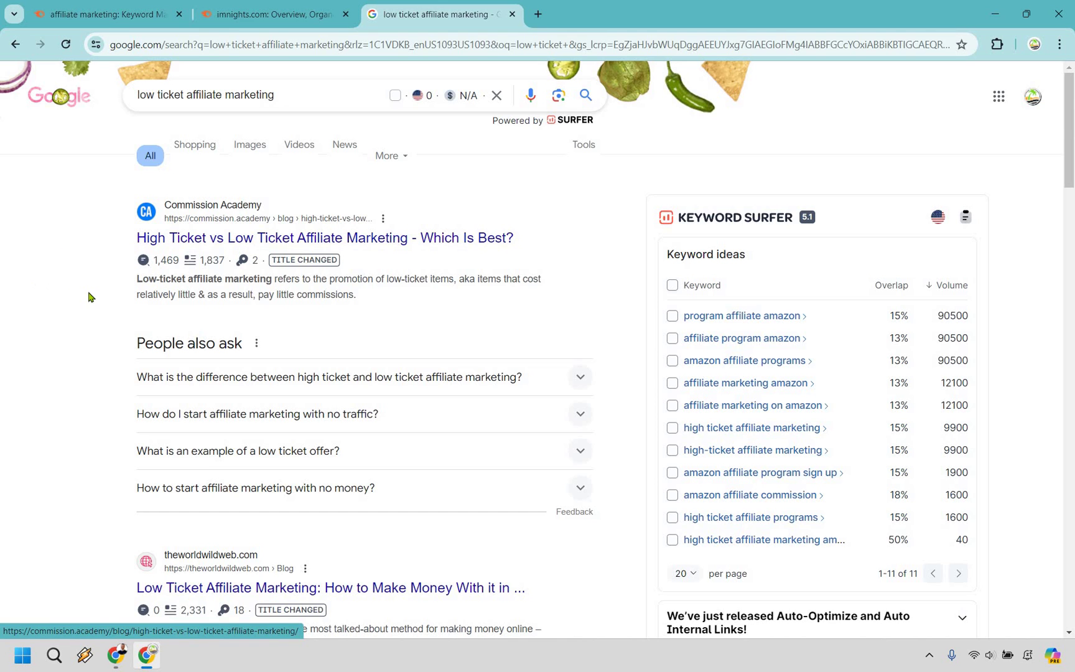
pyautogui.scroll(-4, 89, 297)
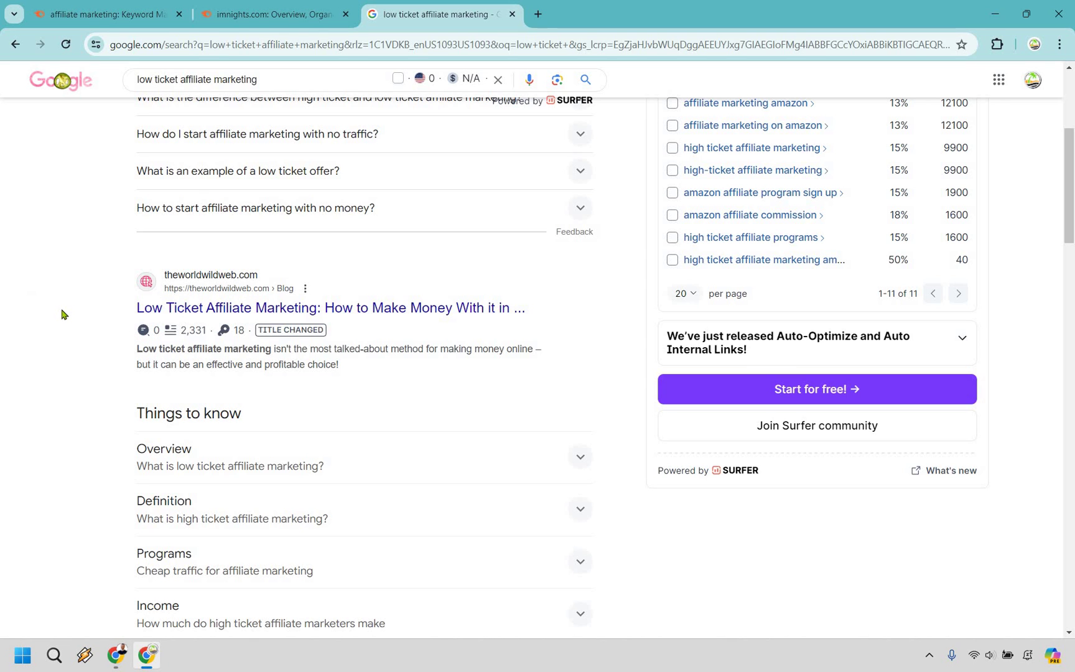
pyautogui.scroll(3, 43, 358)
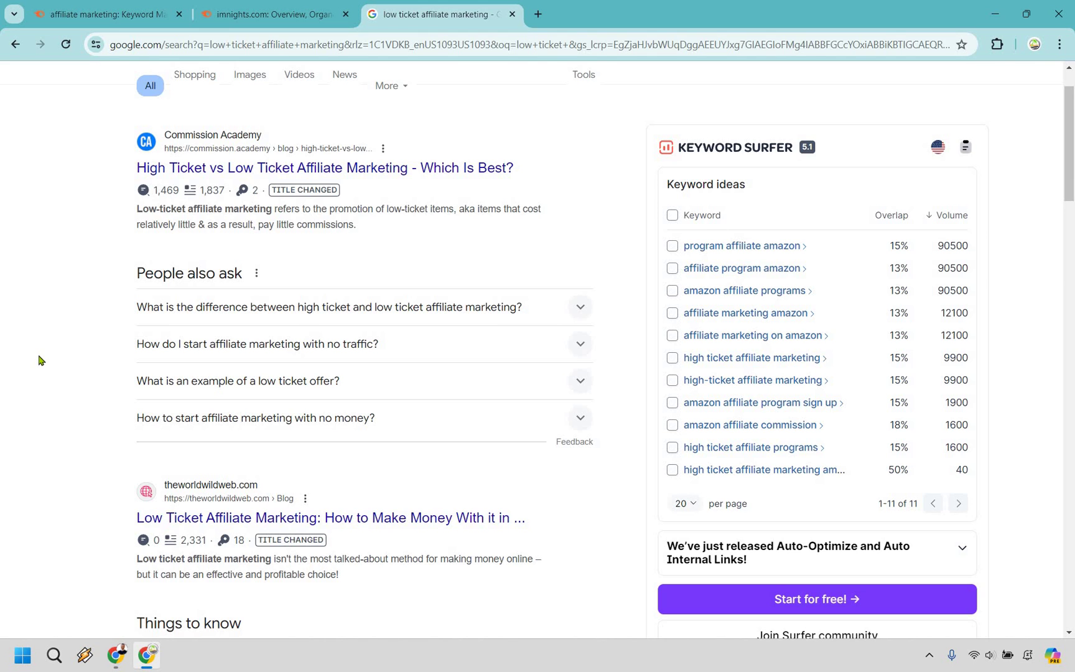
pyautogui.scroll(-10, 38, 360)
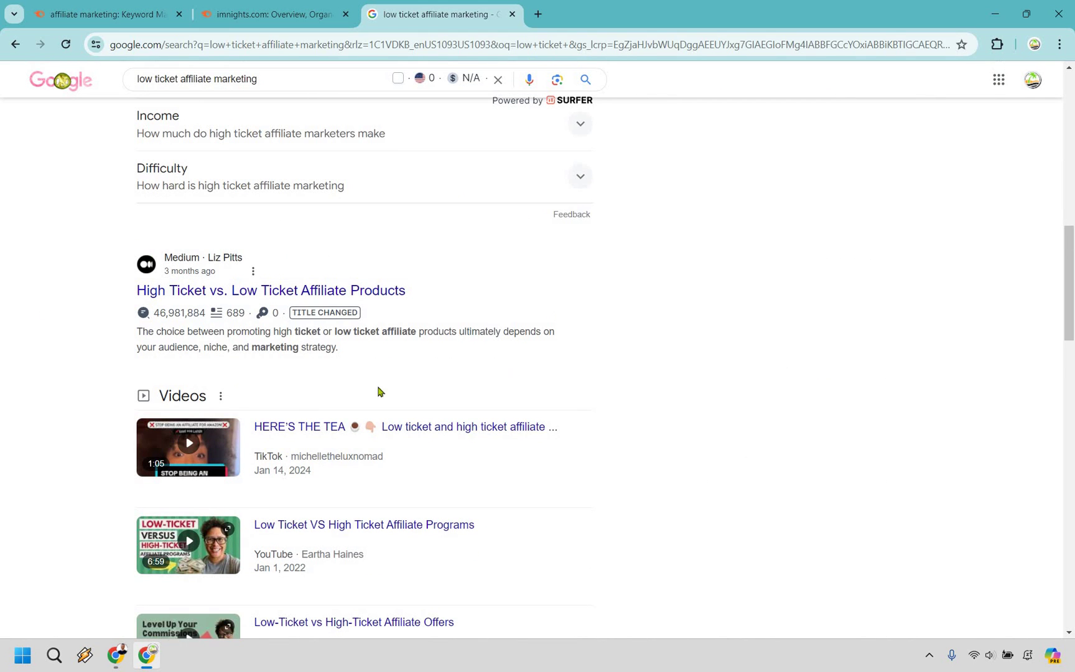
pyautogui.scroll(-5, 49, 245)
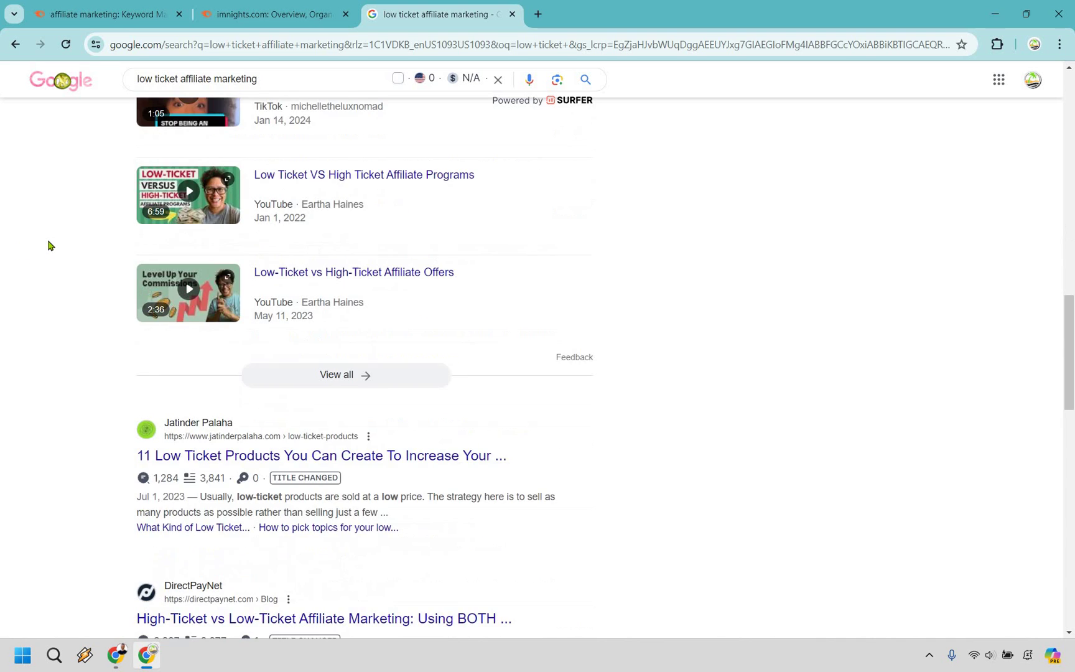
pyautogui.scroll(-5, 50, 245)
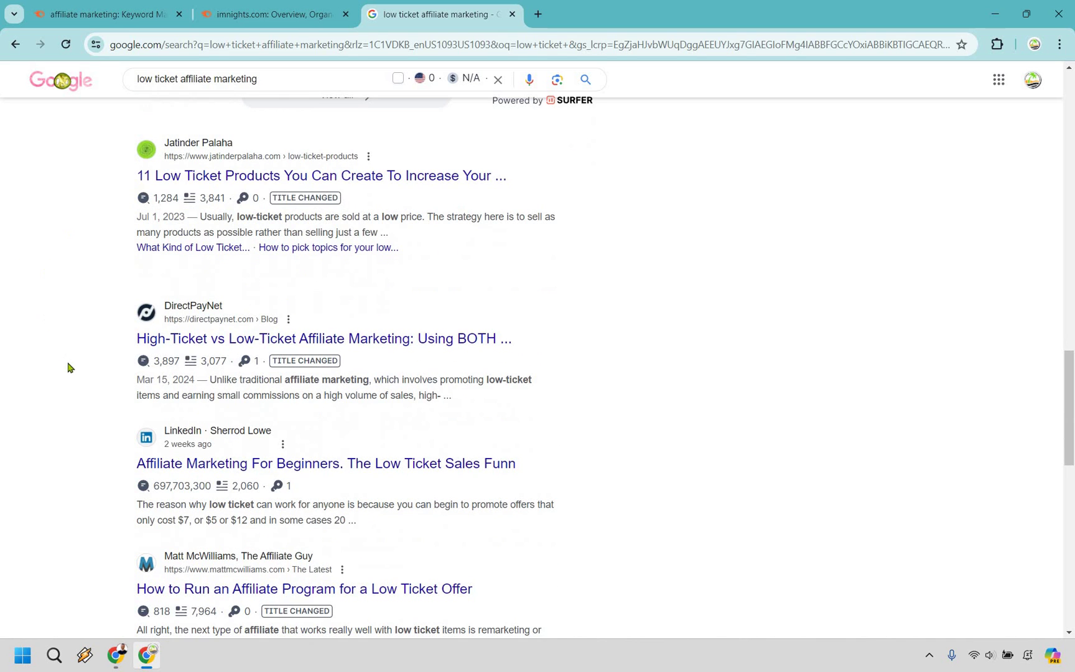
pyautogui.scroll(-1, 117, 396)
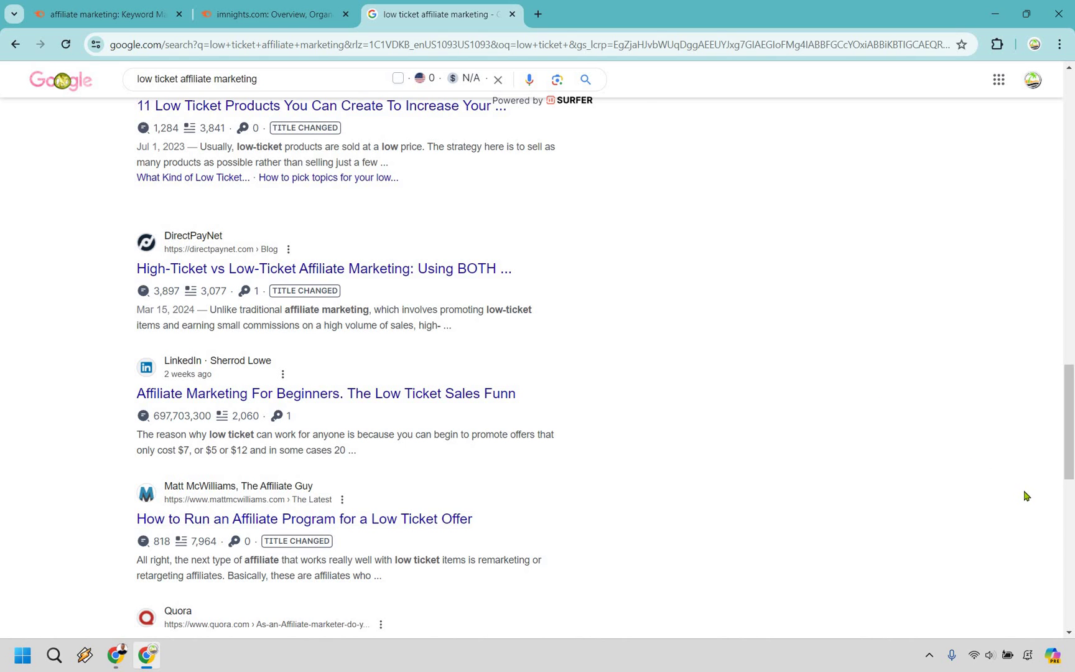
pyautogui.scroll(15, 1056, 452)
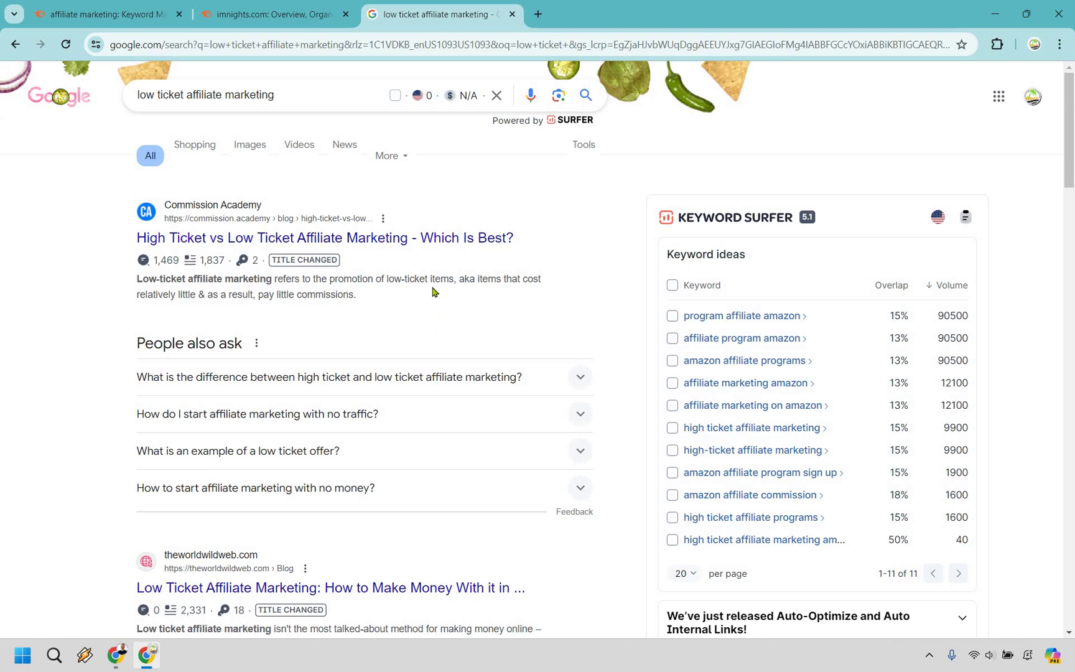
# Return to Semrush and scroll to the KD 10–11 keywords, such as affiliate marketing for moms (Very easy).
pyautogui.click(512, 14)
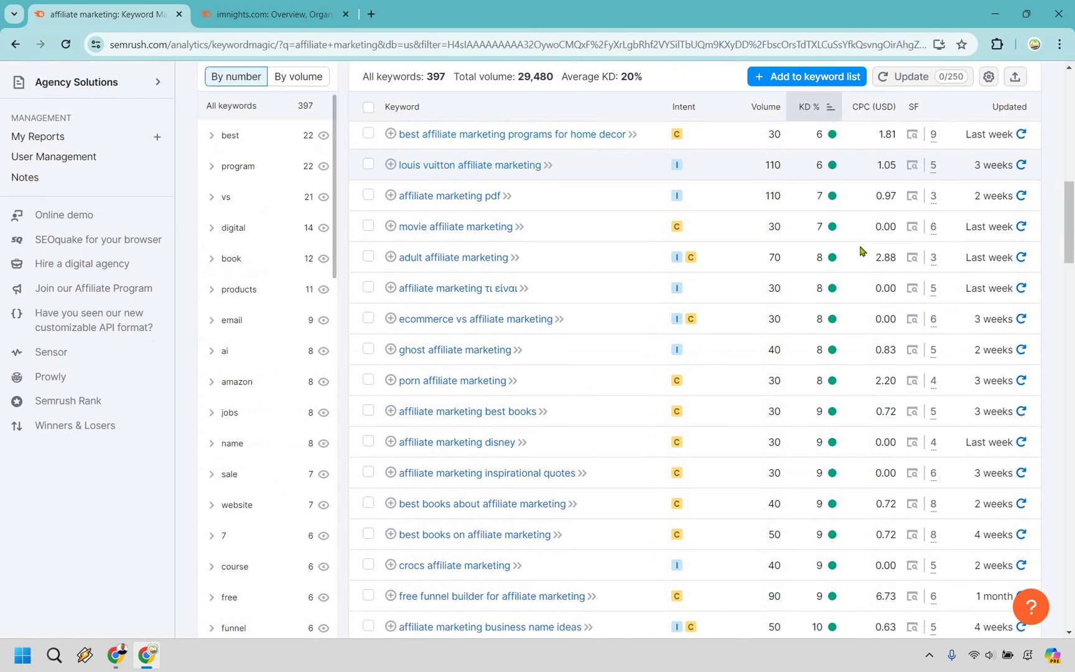
pyautogui.scroll(-1, 860, 250)
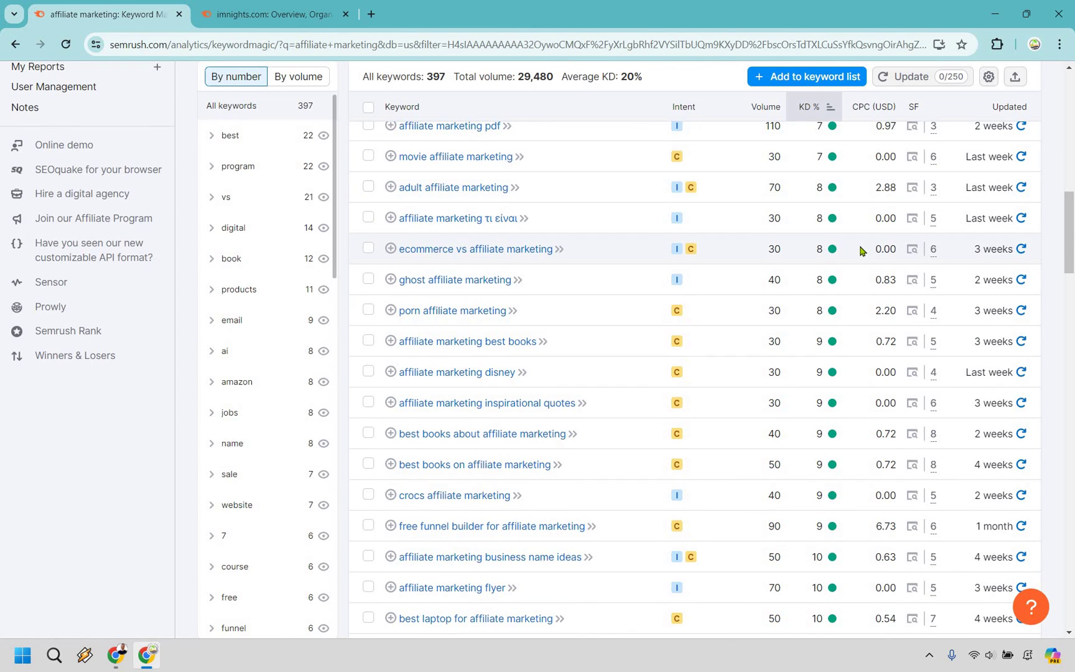
pyautogui.scroll(-1, 860, 251)
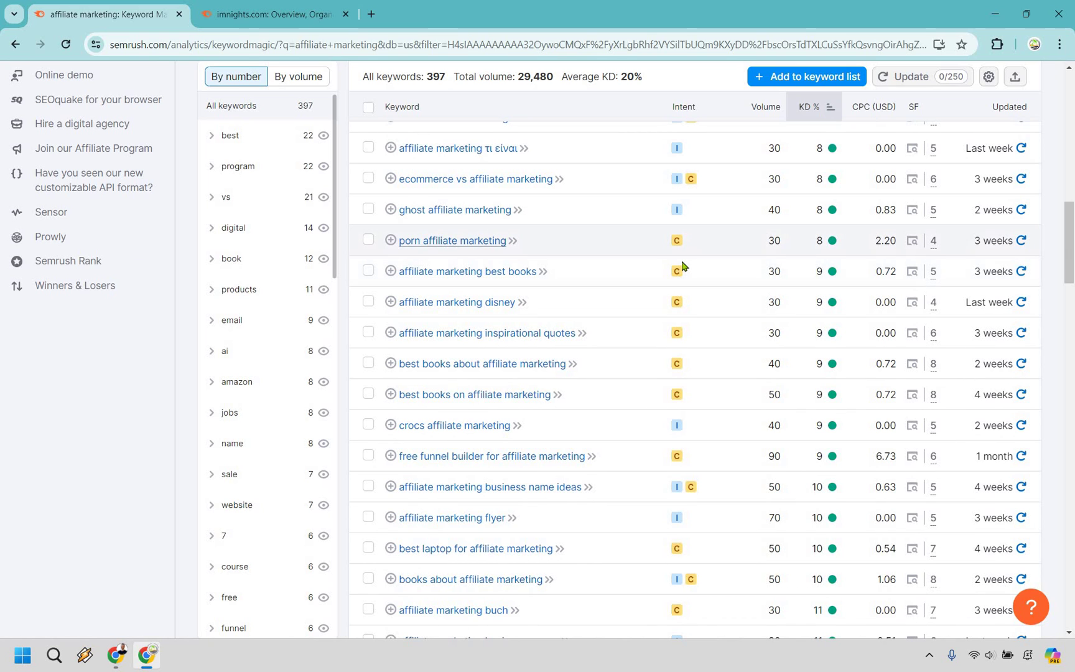
pyautogui.scroll(-1, 682, 300)
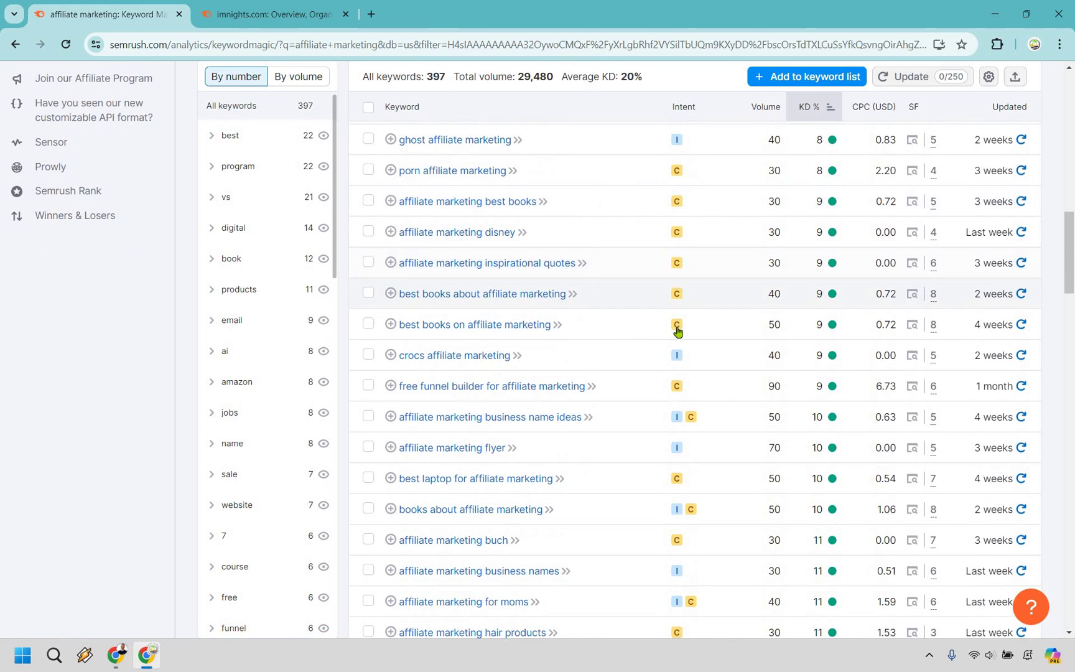
pyautogui.moveTo(677, 331)
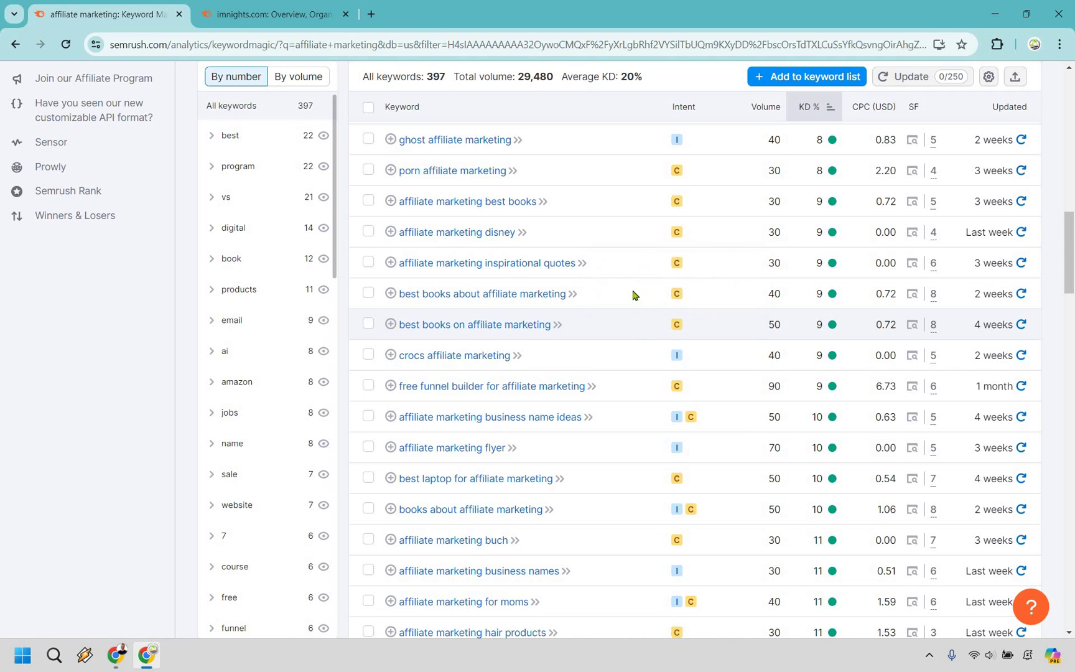
pyautogui.scroll(-2, 633, 289)
pyautogui.scroll(-1, 633, 288)
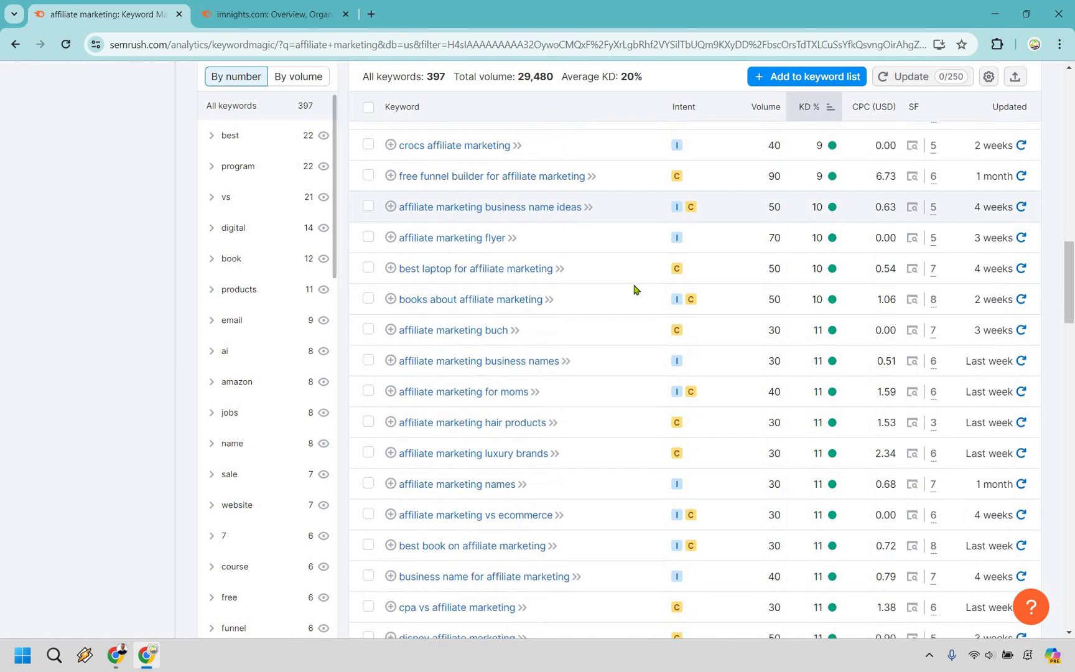
pyautogui.scroll(-1, 628, 311)
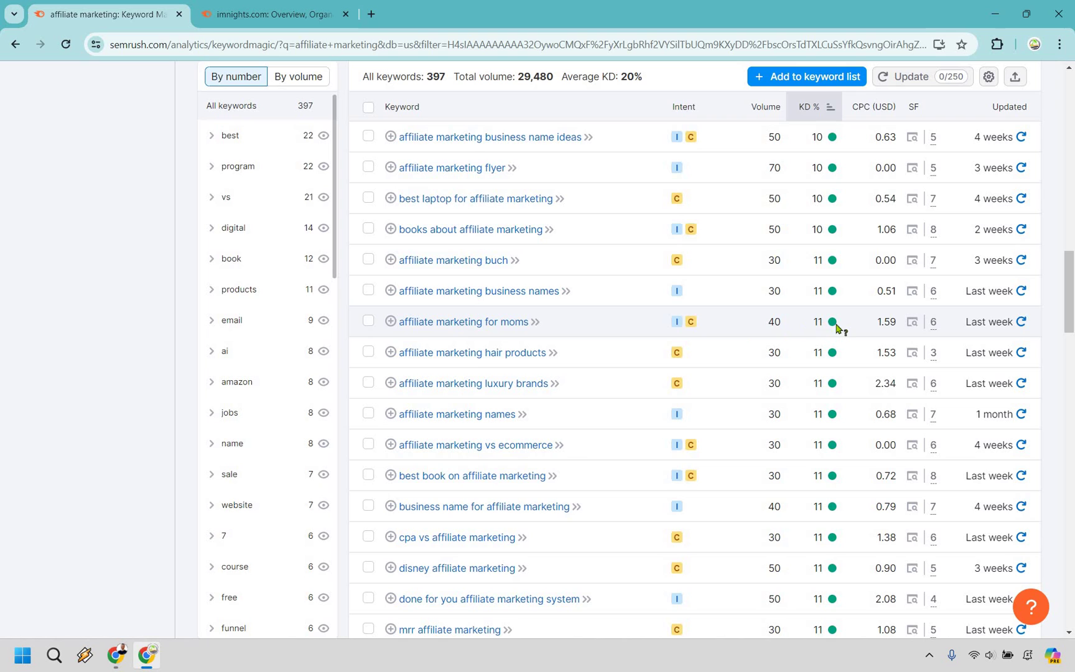
pyautogui.moveTo(837, 324)
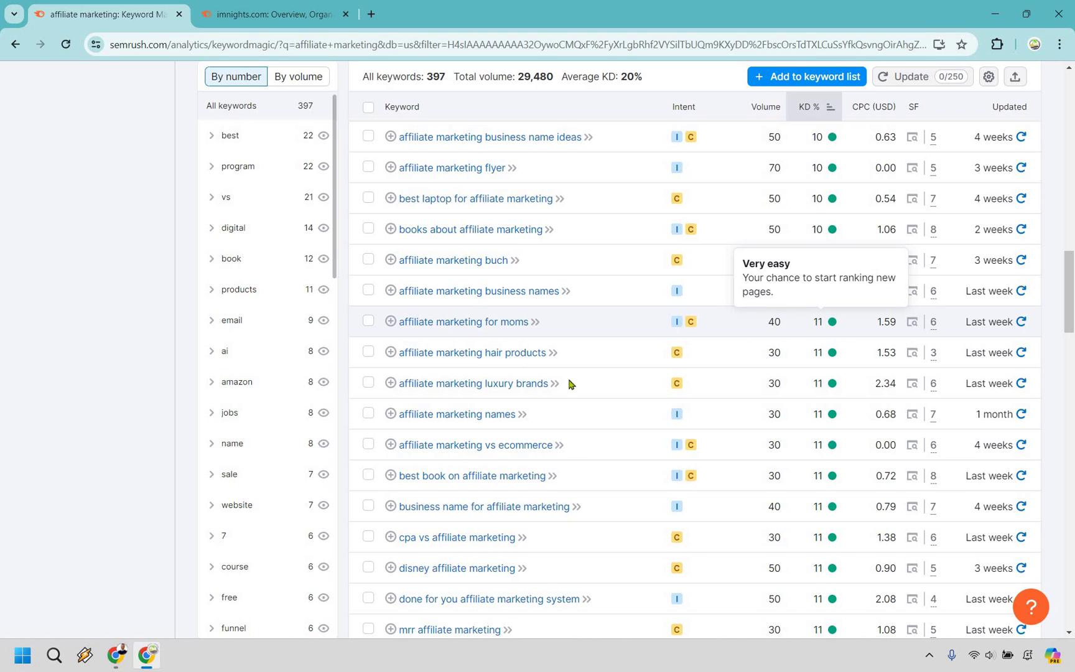
# Review Google results for 'affiliate marketing for moms', topped by an affiliate programs for mom bloggers list.
pyautogui.click(372, 15)
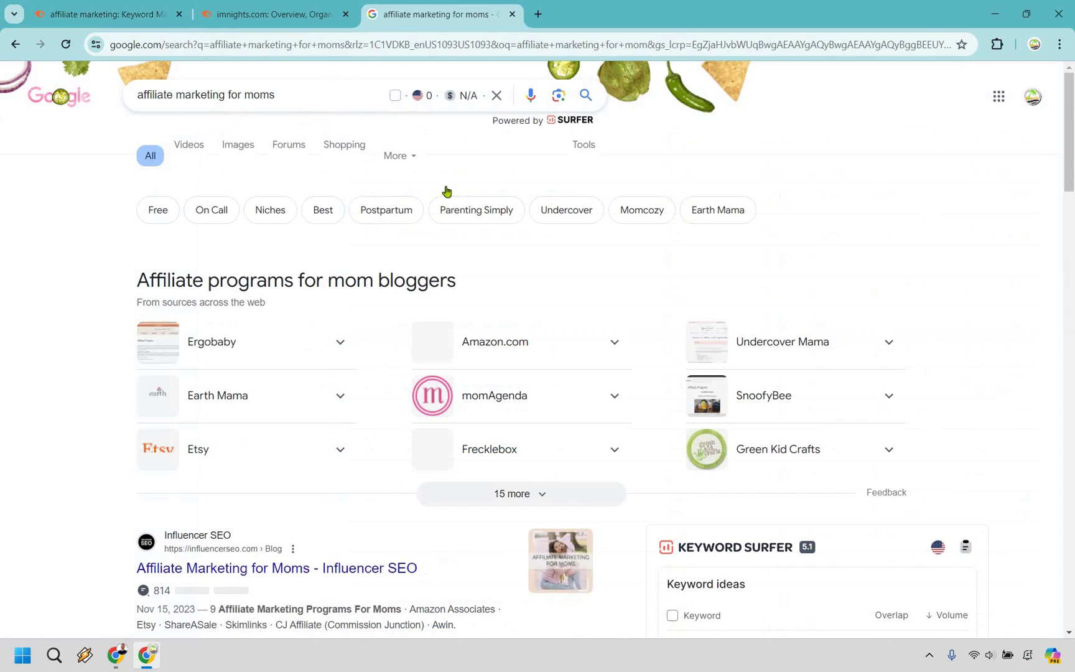
pyautogui.scroll(-3, 315, 394)
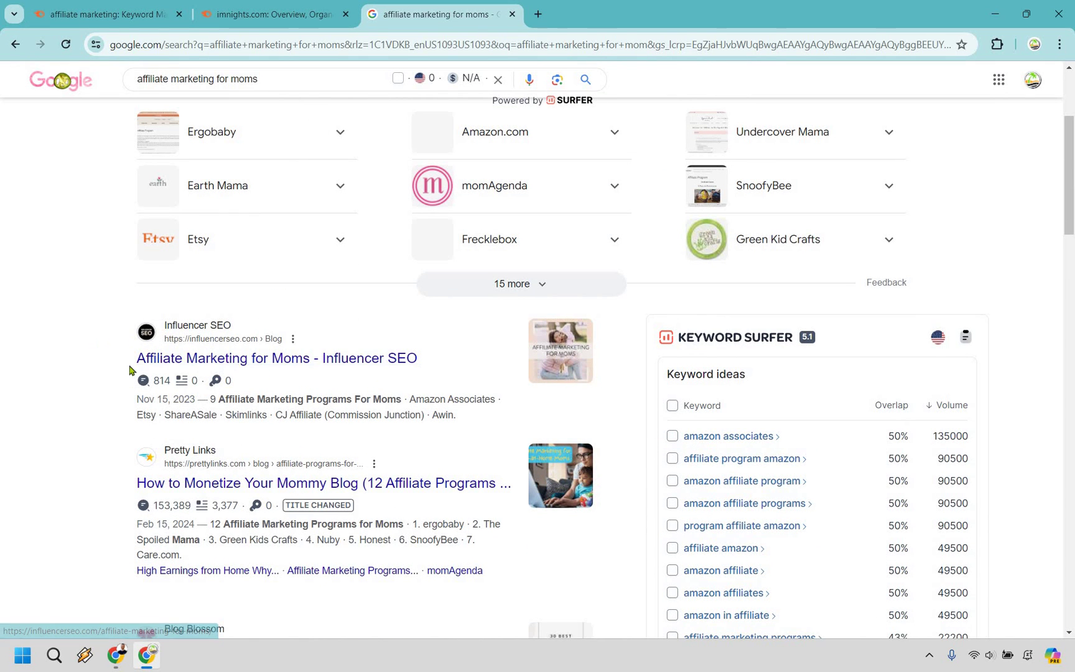
pyautogui.scroll(-2, 495, 348)
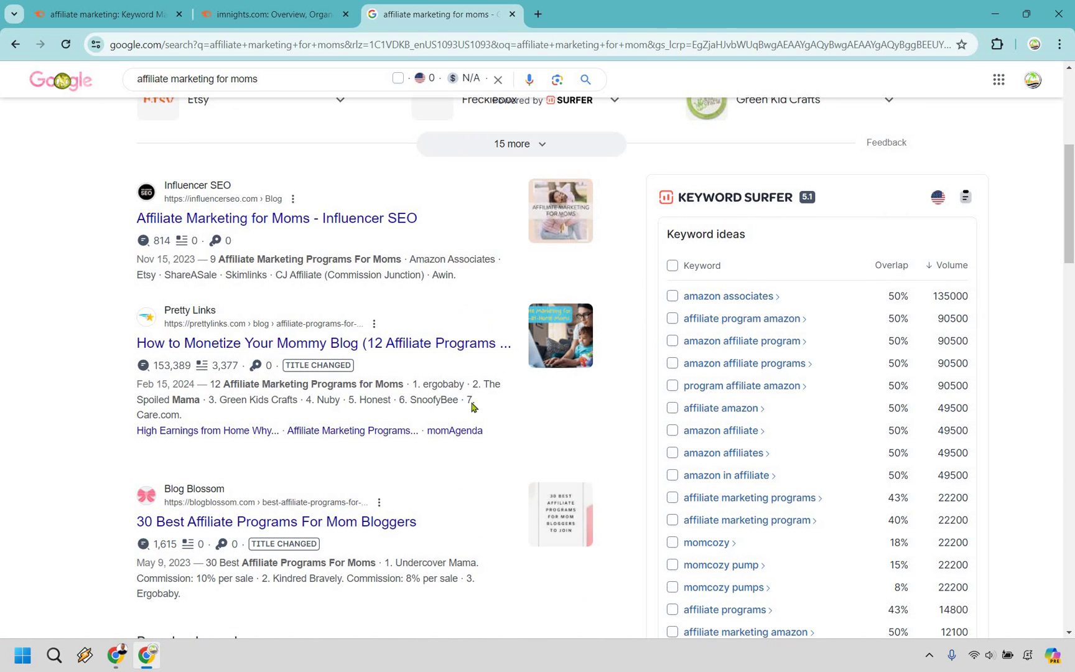
pyautogui.scroll(-2, 473, 403)
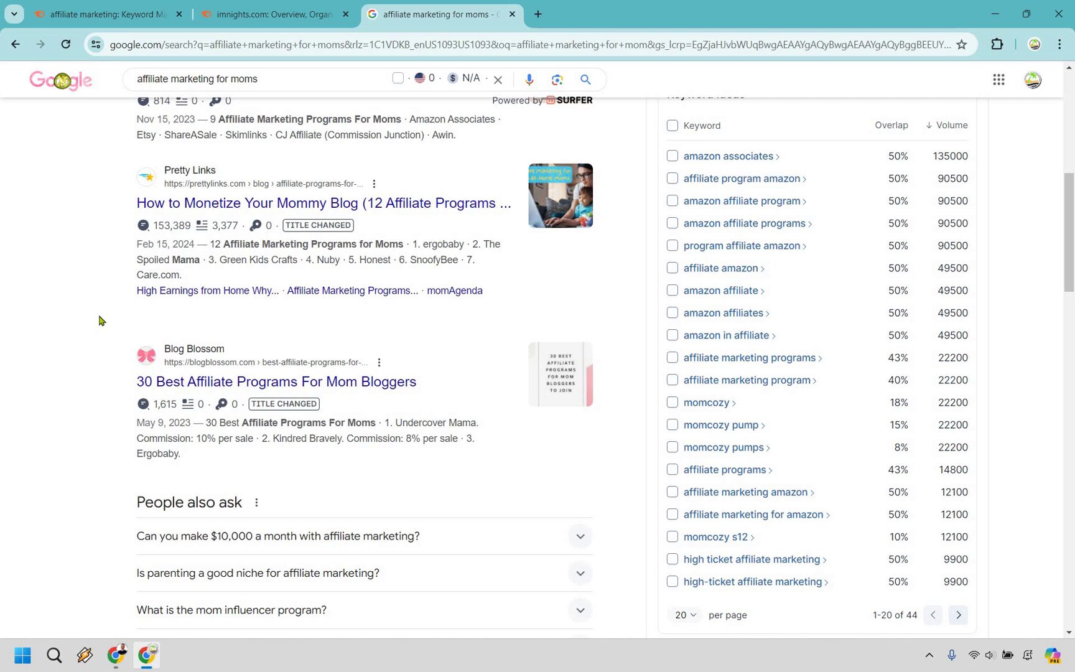
pyautogui.scroll(-1, 78, 300)
pyautogui.scroll(-6, 78, 300)
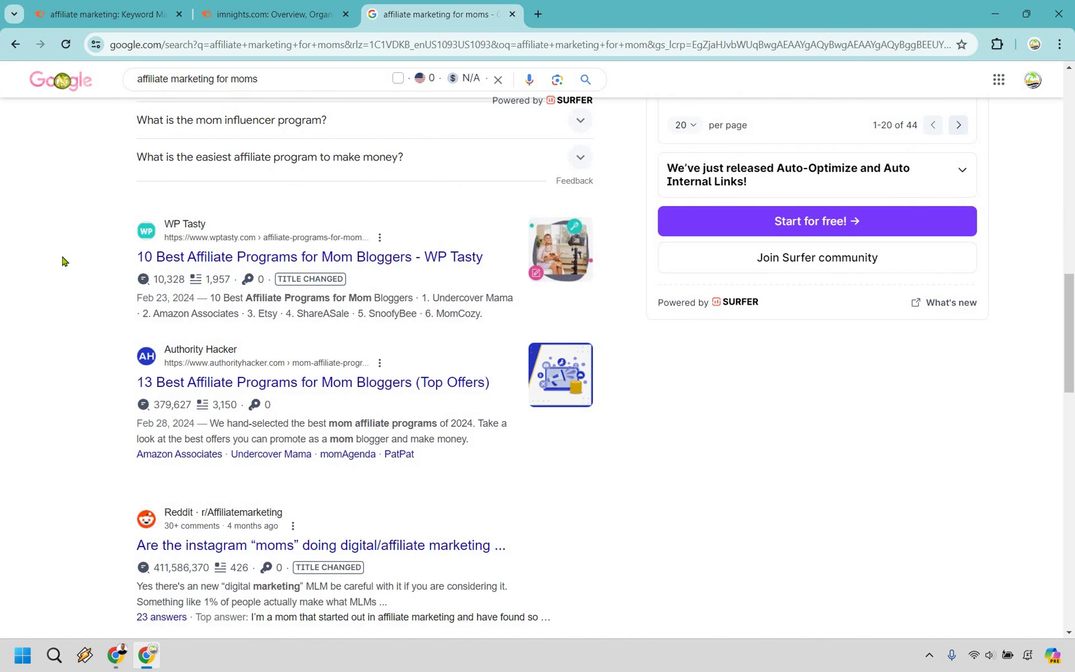
pyautogui.scroll(-2, 93, 283)
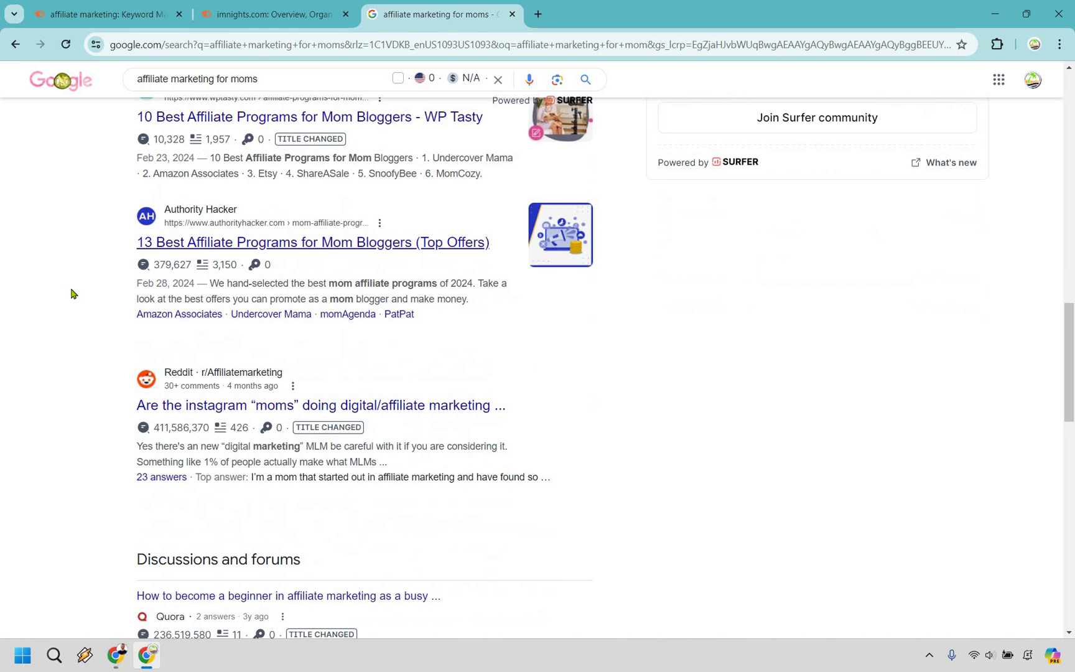
pyautogui.scroll(-10, 72, 295)
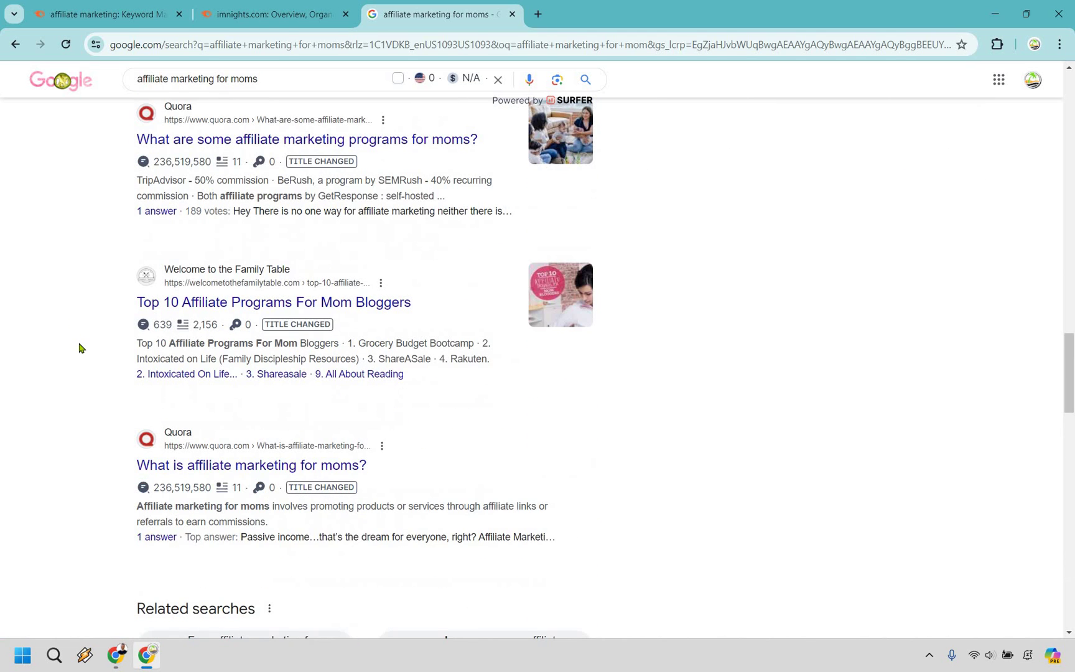
pyautogui.scroll(15, 79, 347)
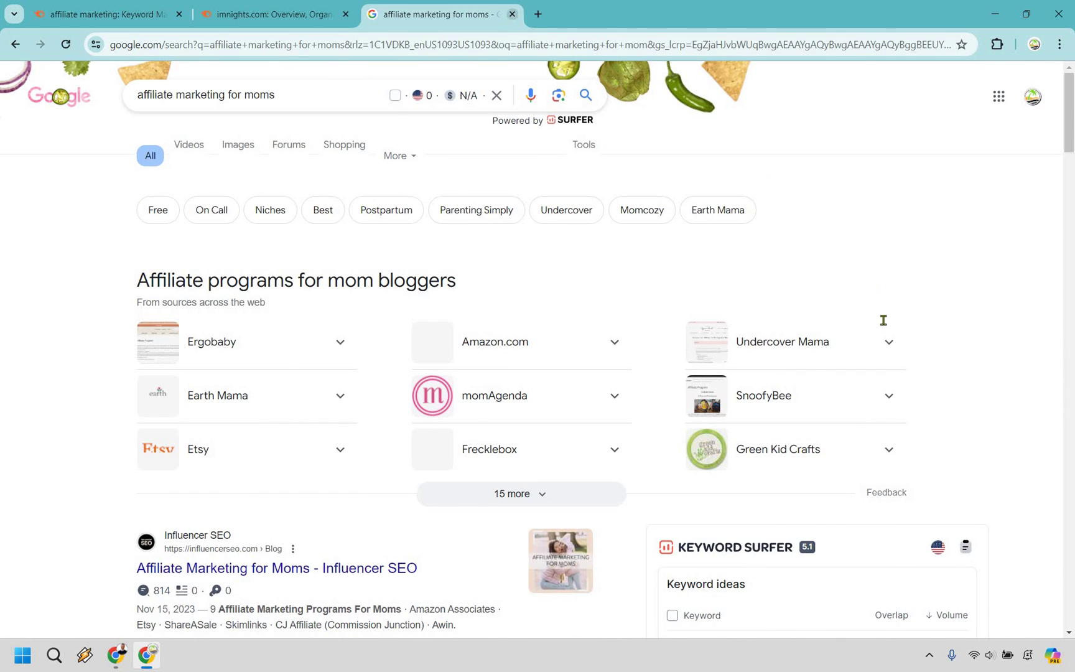
pyautogui.hotkey('ctrl', 'w')
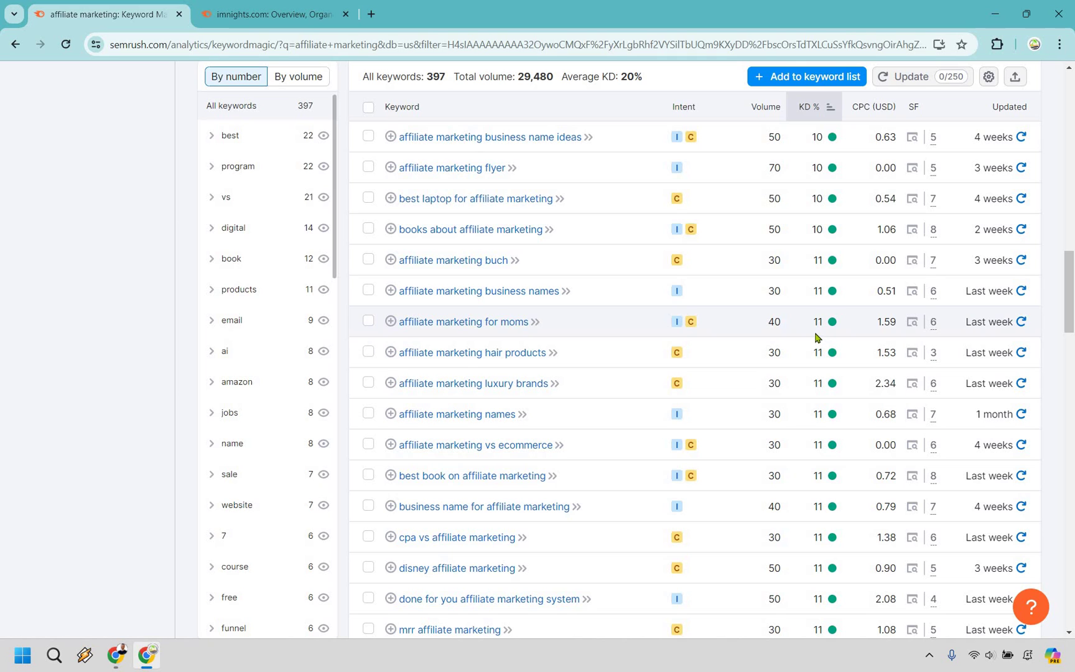
# Scroll the Semrush keyword table through the KD 11–13 keywords and back up.
pyautogui.scroll(-2, 554, 392)
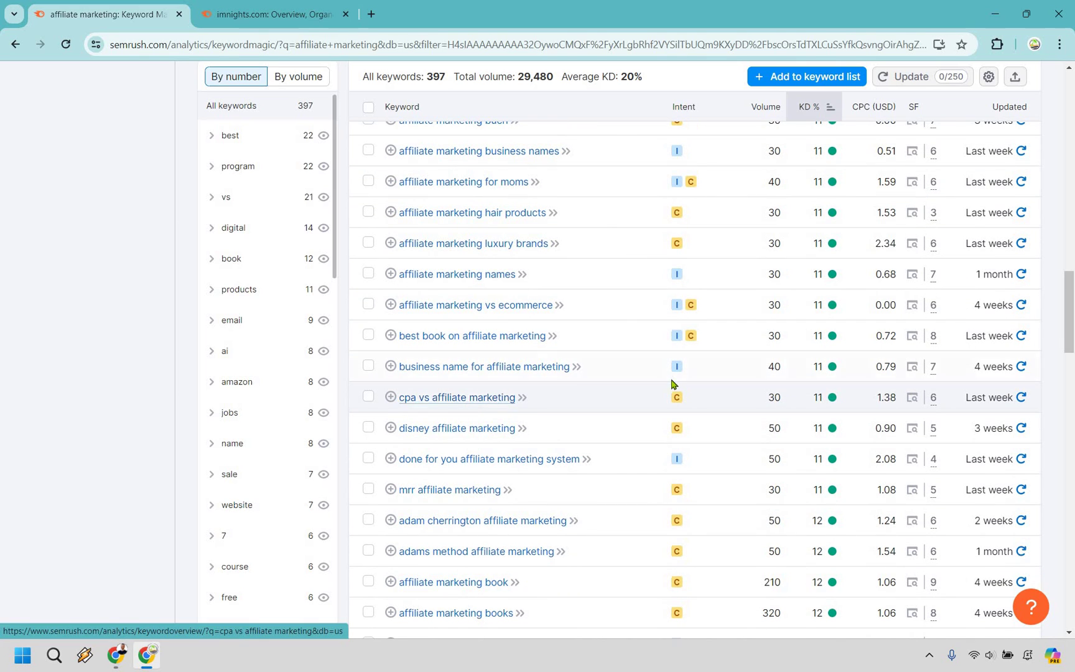
pyautogui.scroll(-2, 653, 311)
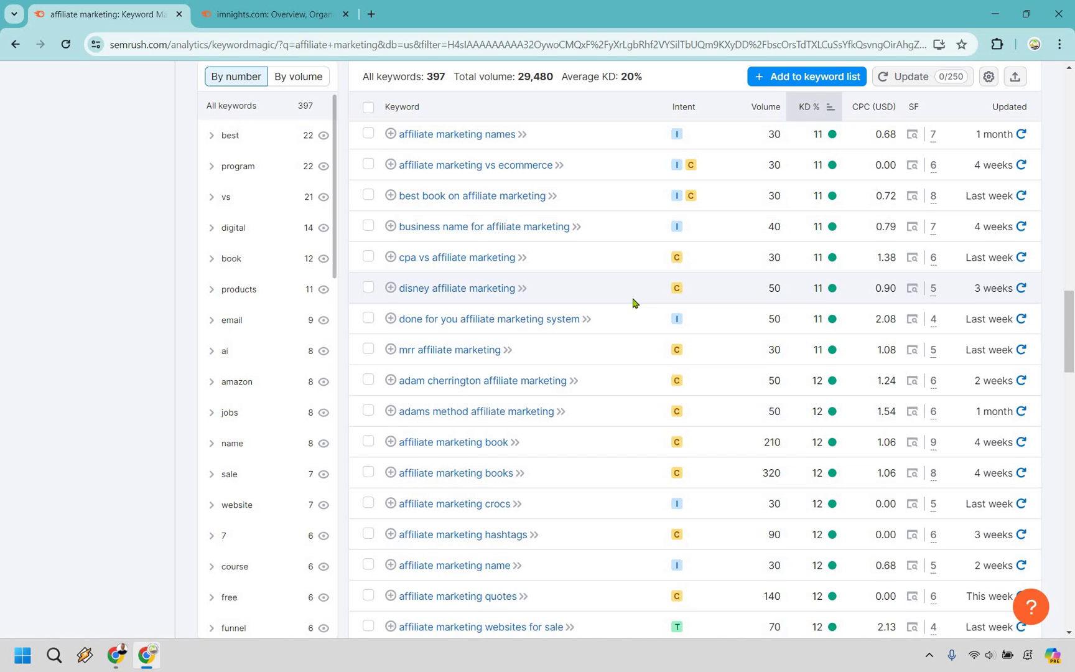
pyautogui.scroll(-3, 633, 302)
pyautogui.scroll(-3, 635, 303)
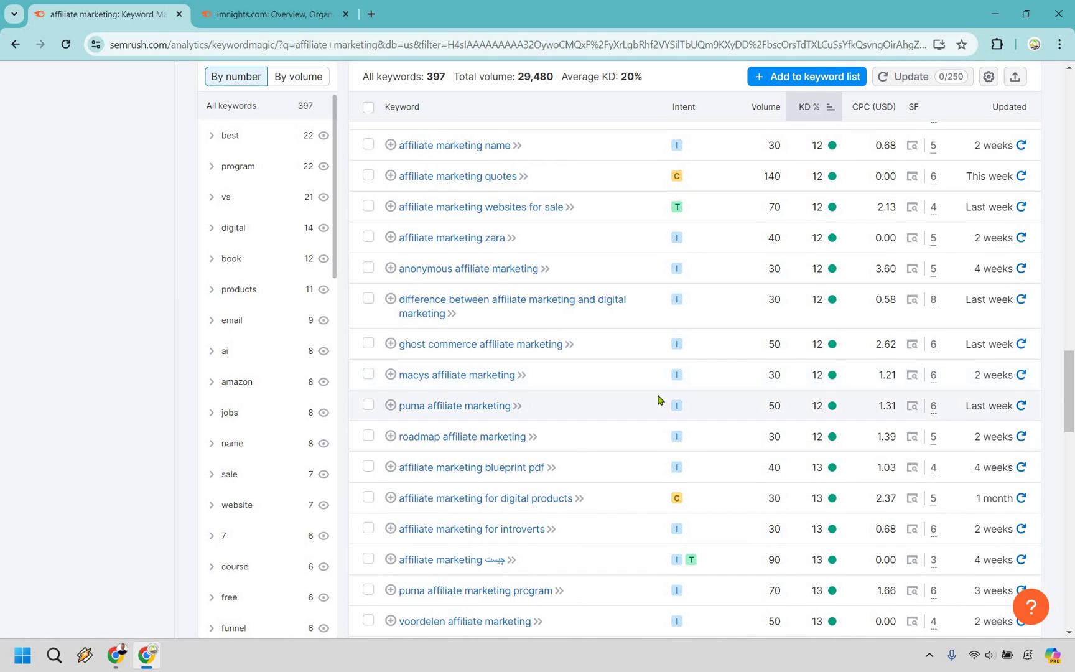
pyautogui.scroll(15, 659, 399)
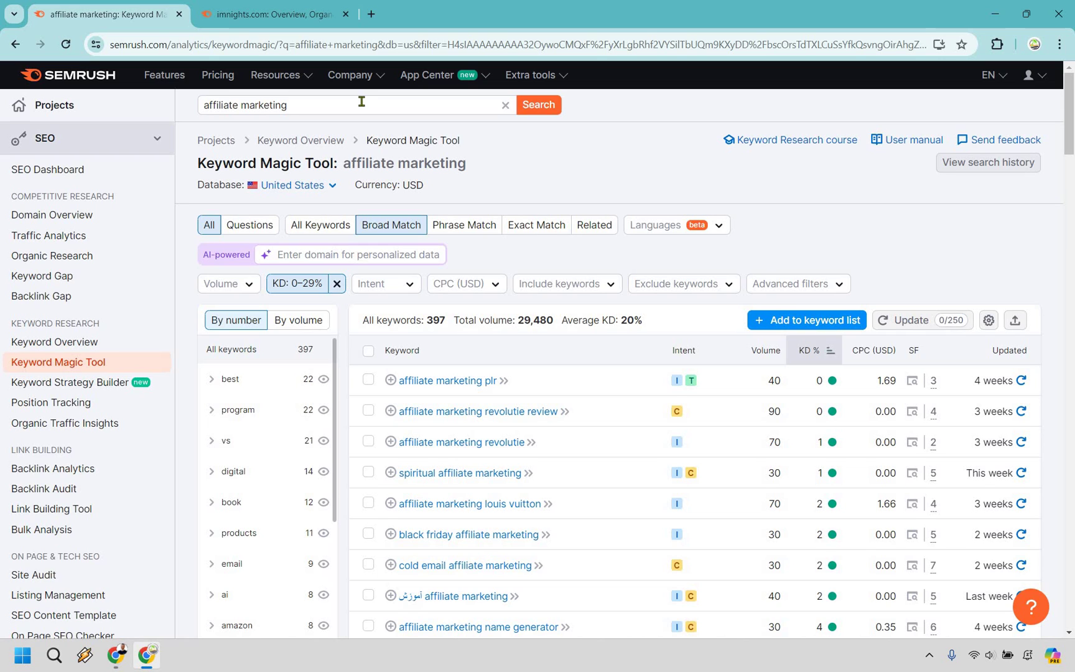
# Show imnights.com's organic competitors: a positioning map and 1,077 competing domains.
pyautogui.click(305, 5)
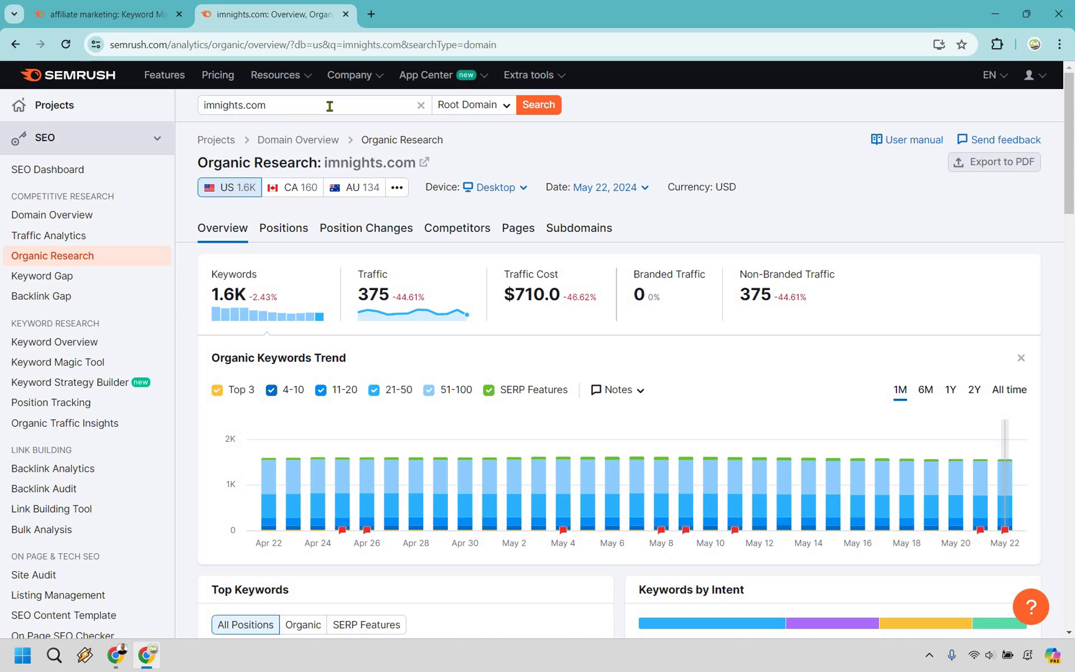
pyautogui.click(452, 235)
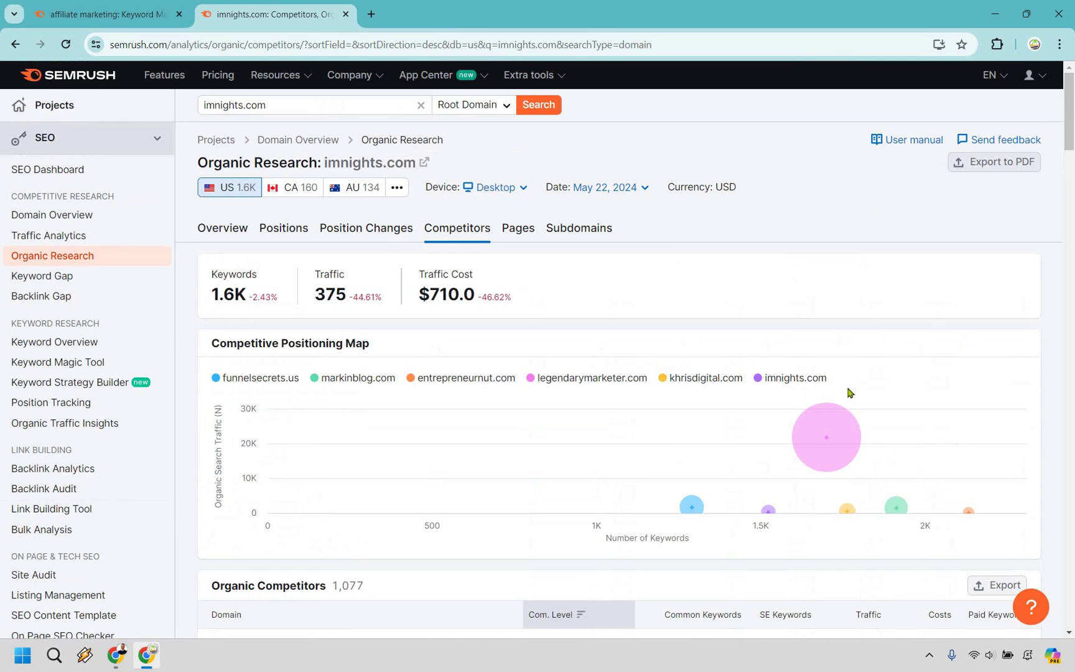
pyautogui.scroll(-6, 468, 225)
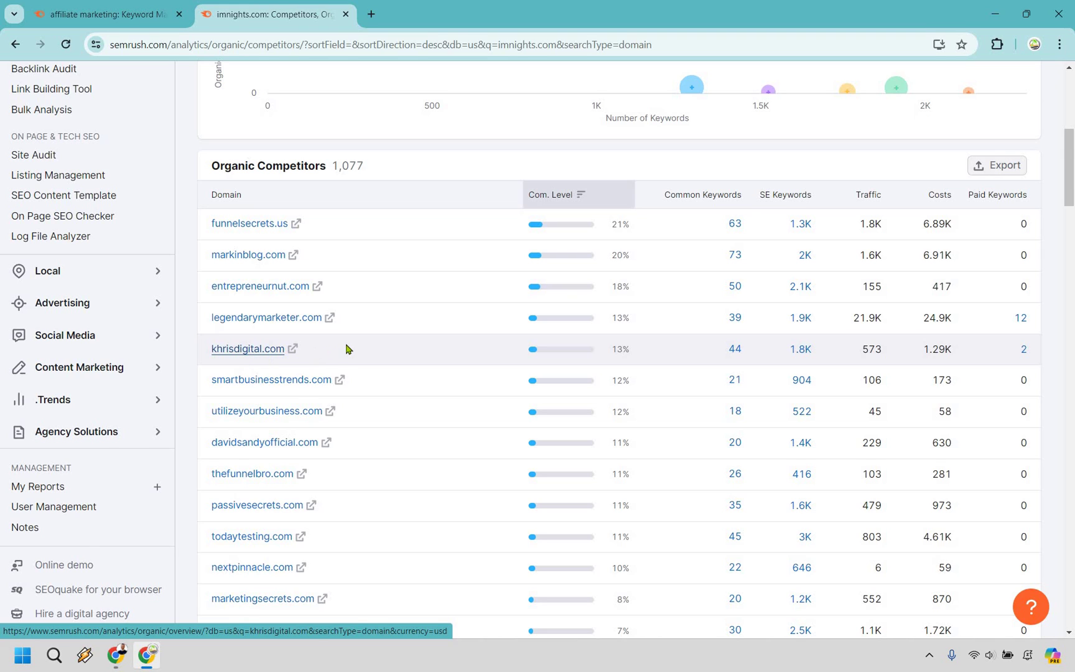
pyautogui.moveTo(283, 350); pyautogui.dragTo(210, 346)
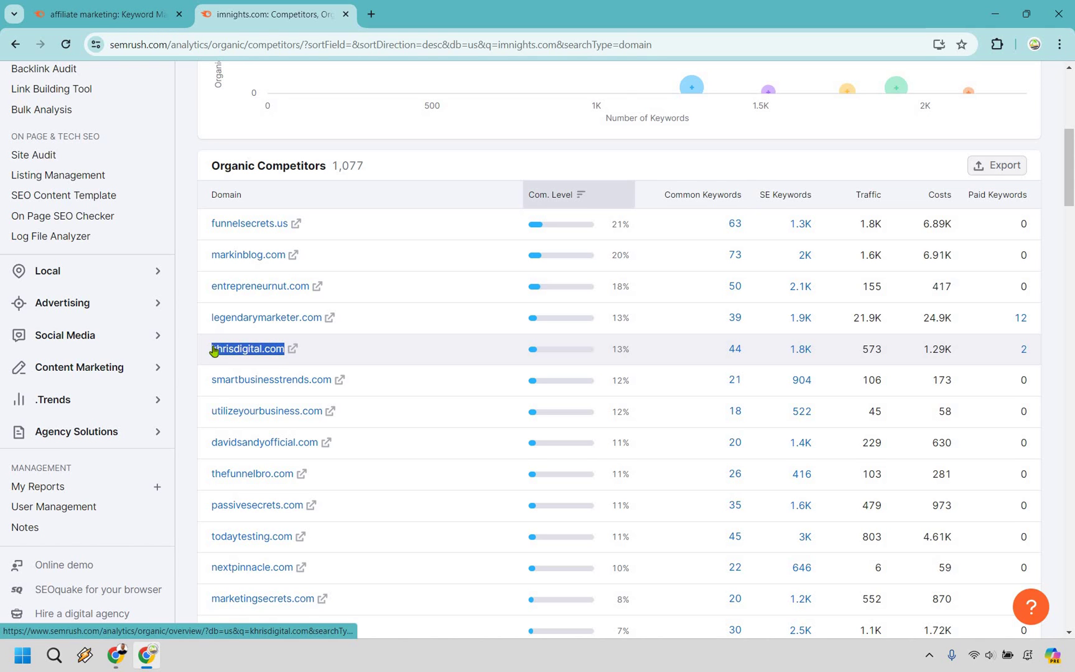
pyautogui.scroll(-1, 441, 229)
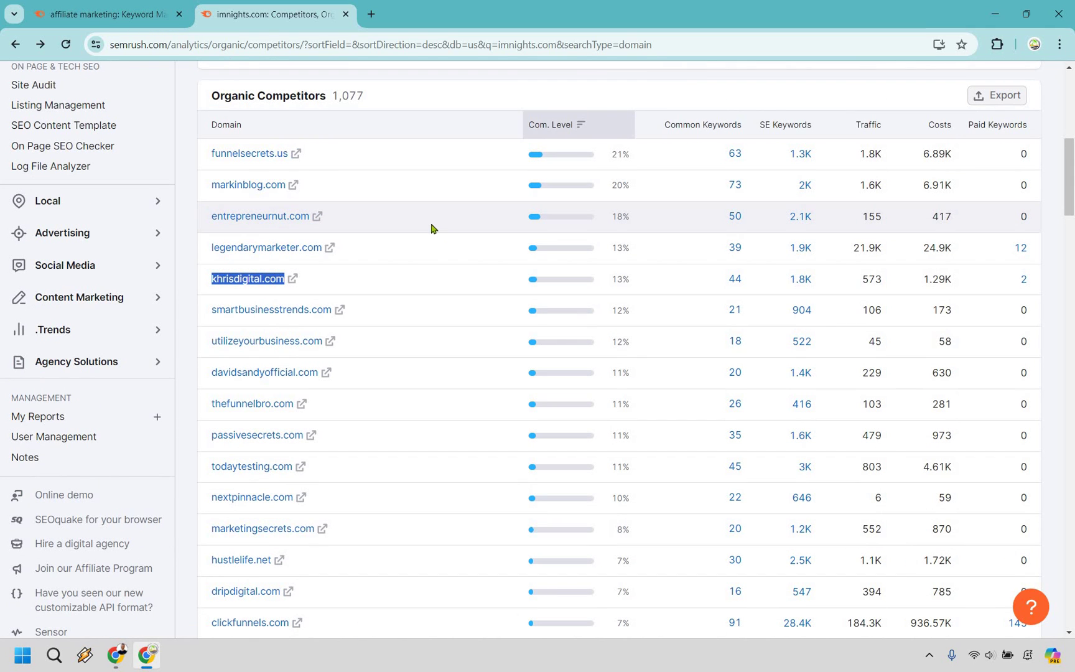
# Open khrisdigital.com's 1,780 organic positions, sorted by KD with groovepages lifetime deal first.
pyautogui.click(232, 281)
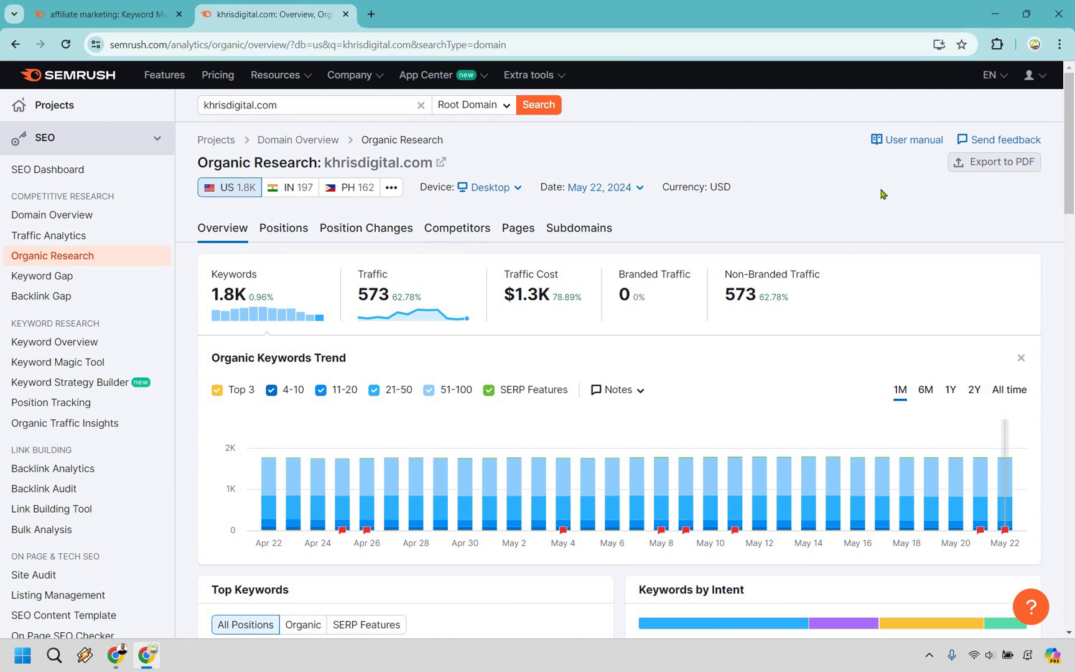
pyautogui.click(286, 230)
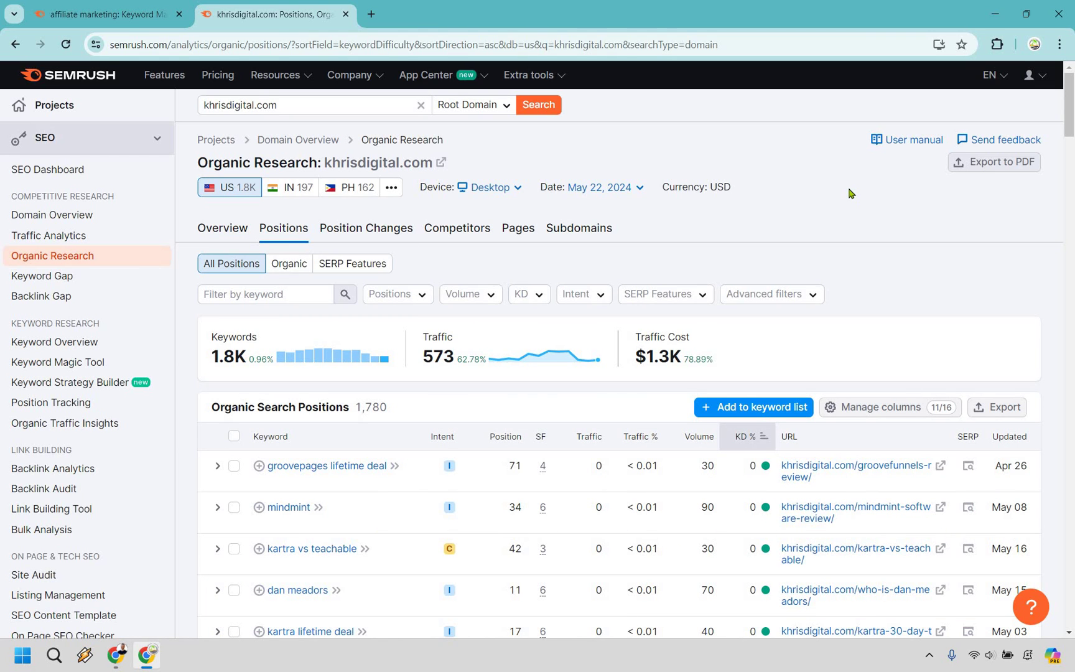
pyautogui.scroll(-5, 755, 473)
pyautogui.scroll(5, 759, 440)
pyautogui.scroll(-5, 888, 436)
pyautogui.scroll(2, 619, 515)
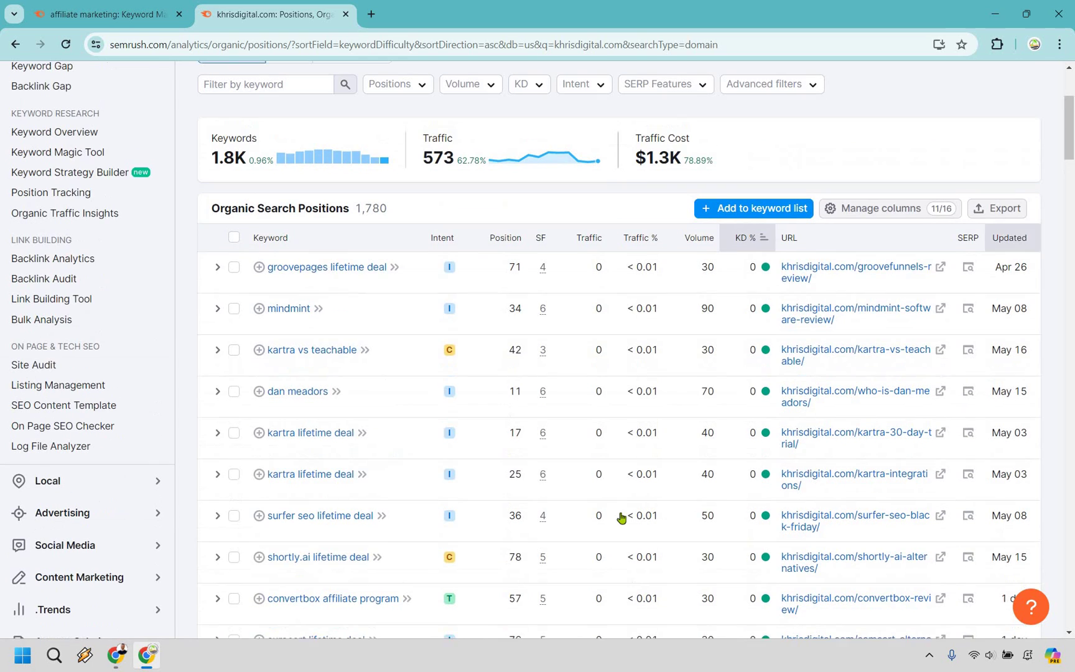
pyautogui.scroll(-1, 844, 341)
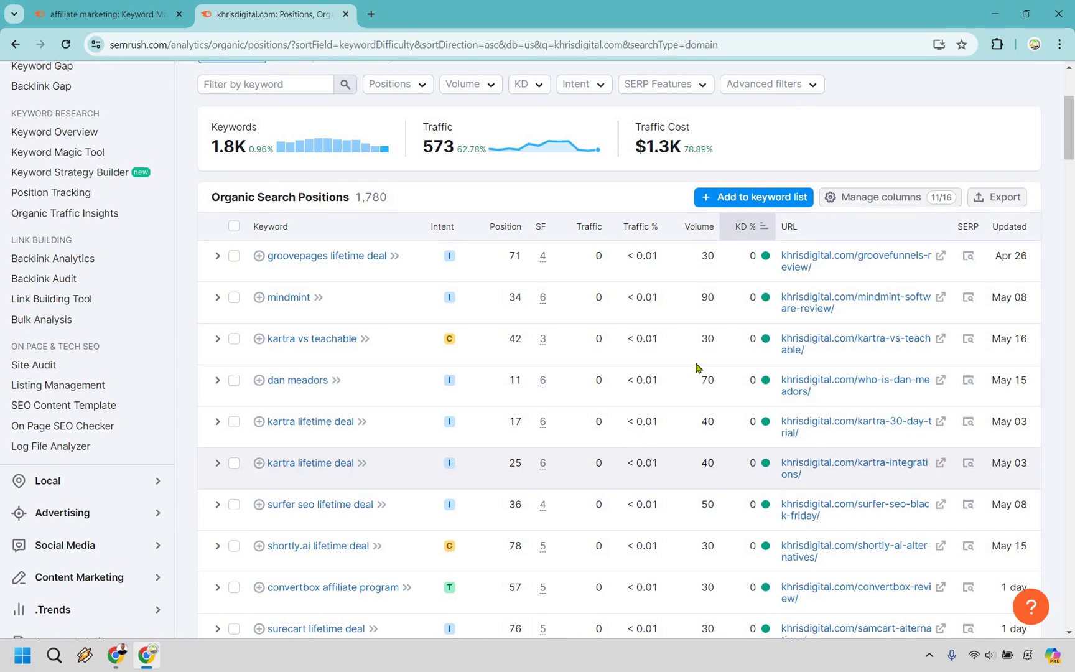
pyautogui.scroll(3, 696, 367)
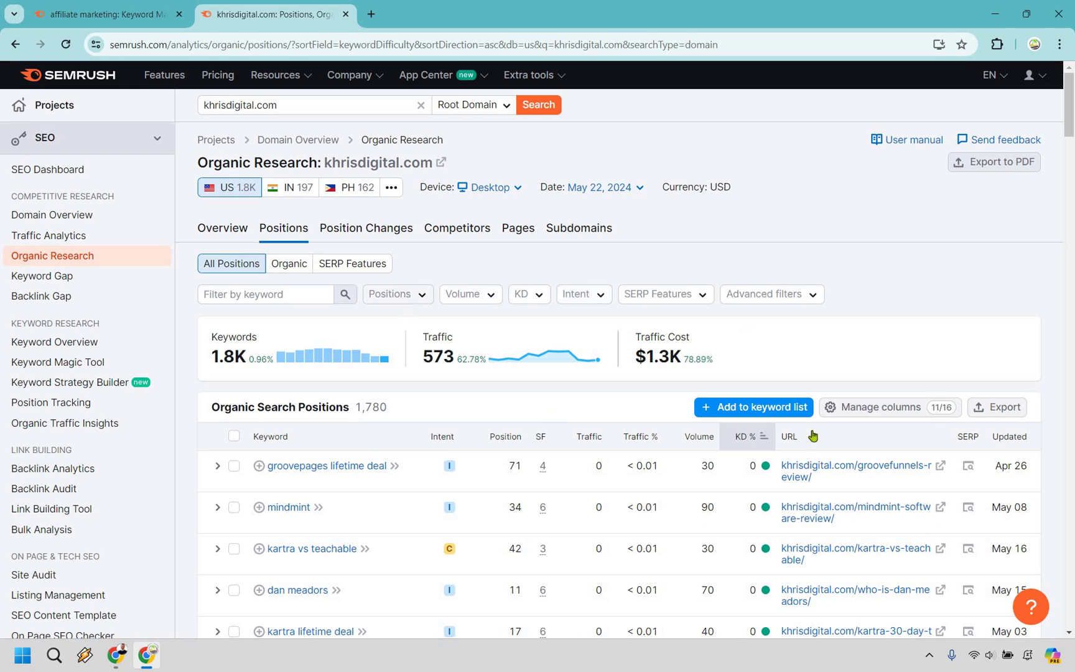
# Filter khrisdigital.com's keywords to Top 10 positions and browse the 86 results by KD.
pyautogui.click(411, 299)
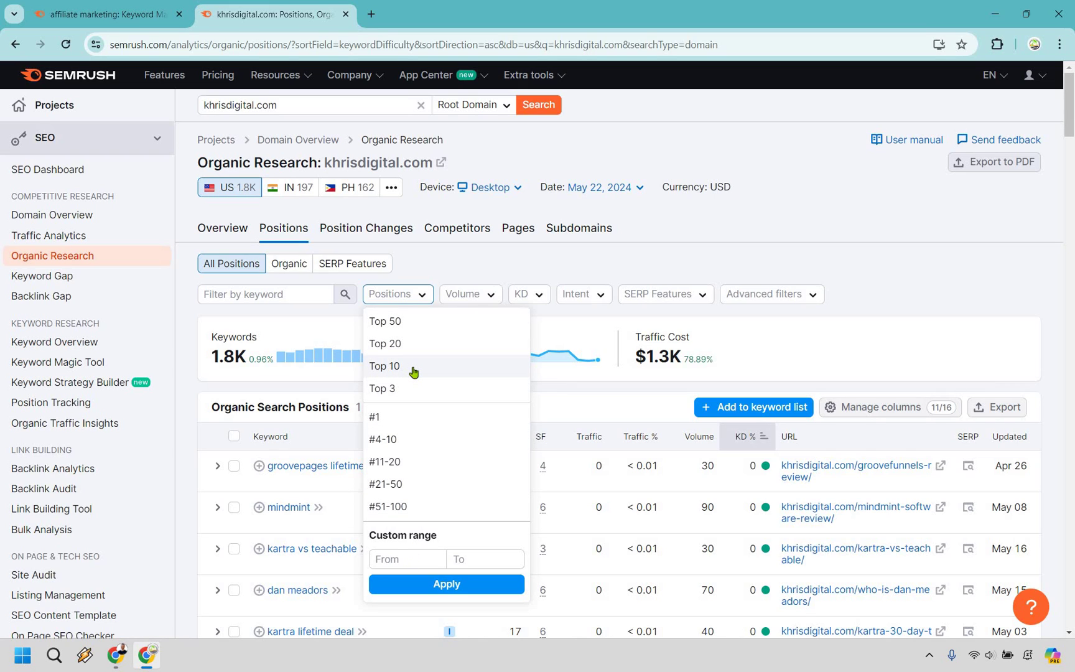
pyautogui.click(453, 372)
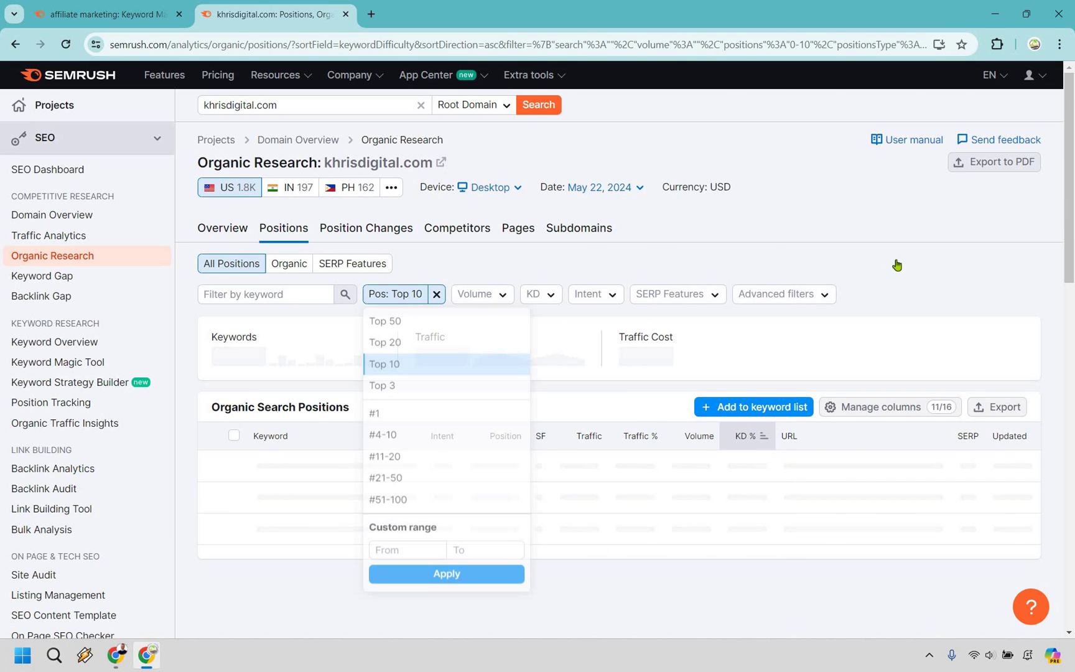
pyautogui.scroll(-3, 809, 293)
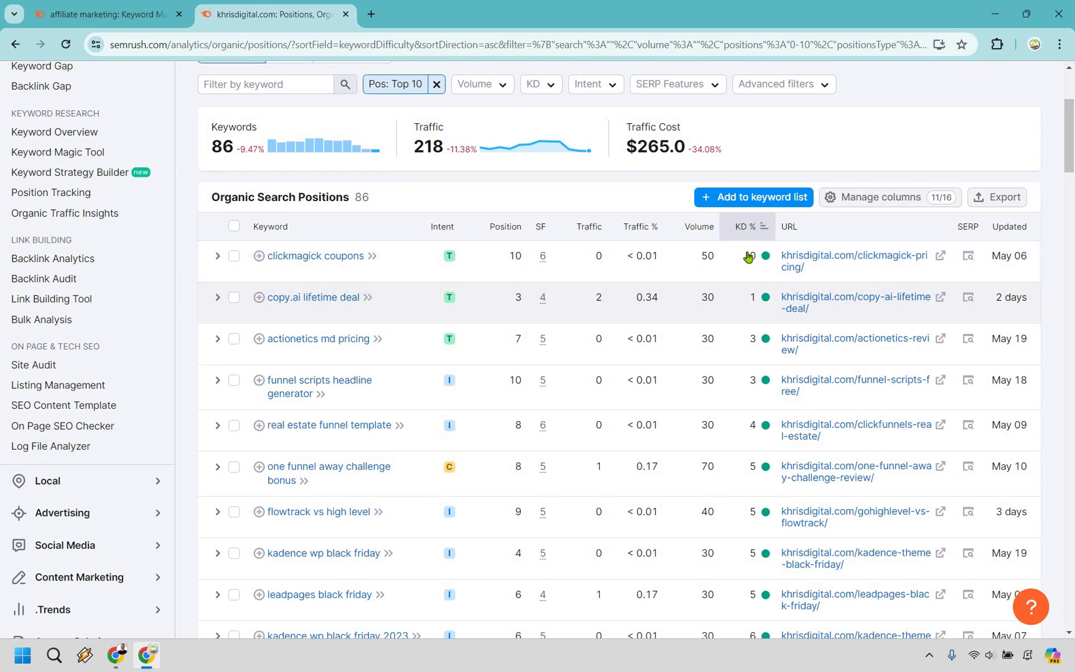
pyautogui.scroll(-10, 749, 257)
pyautogui.scroll(-15, 747, 257)
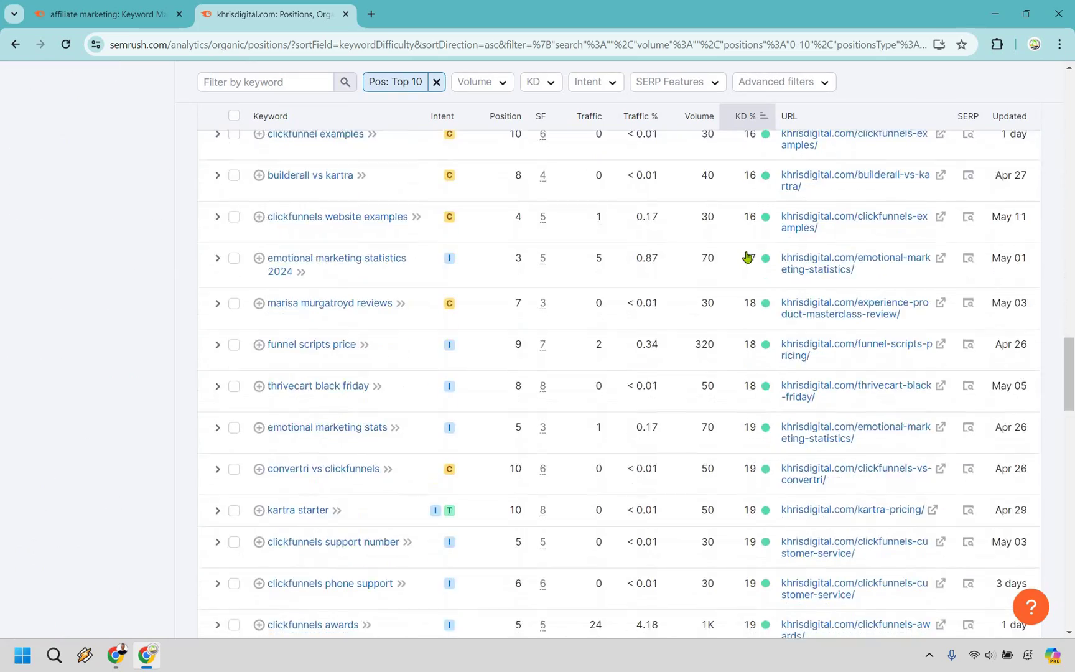
pyautogui.scroll(20, 747, 257)
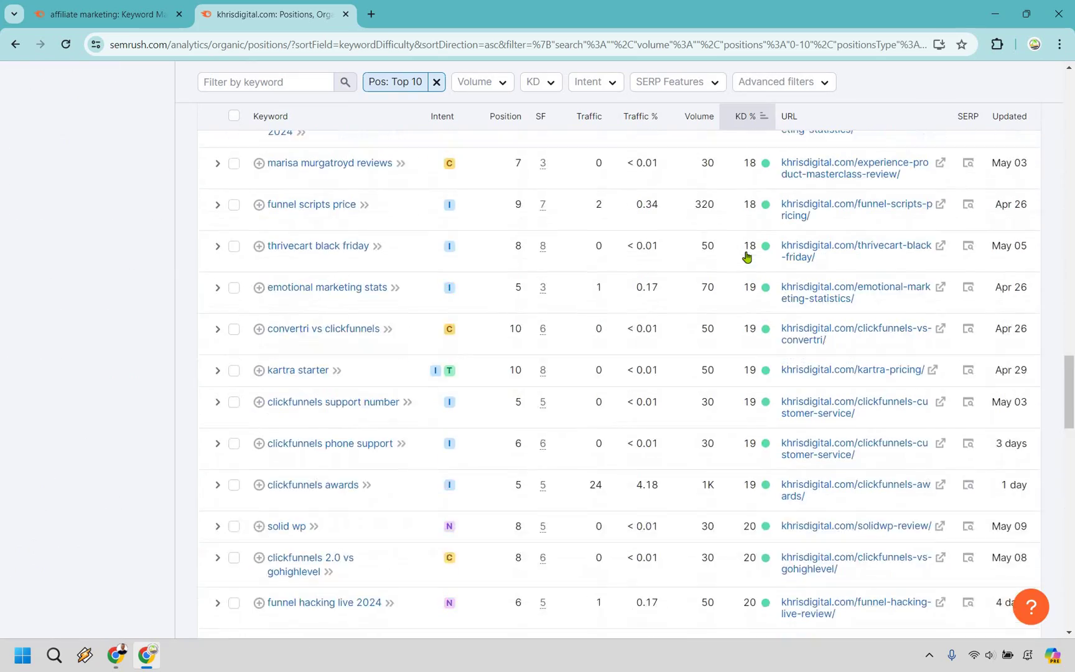
pyautogui.scroll(4, 753, 285)
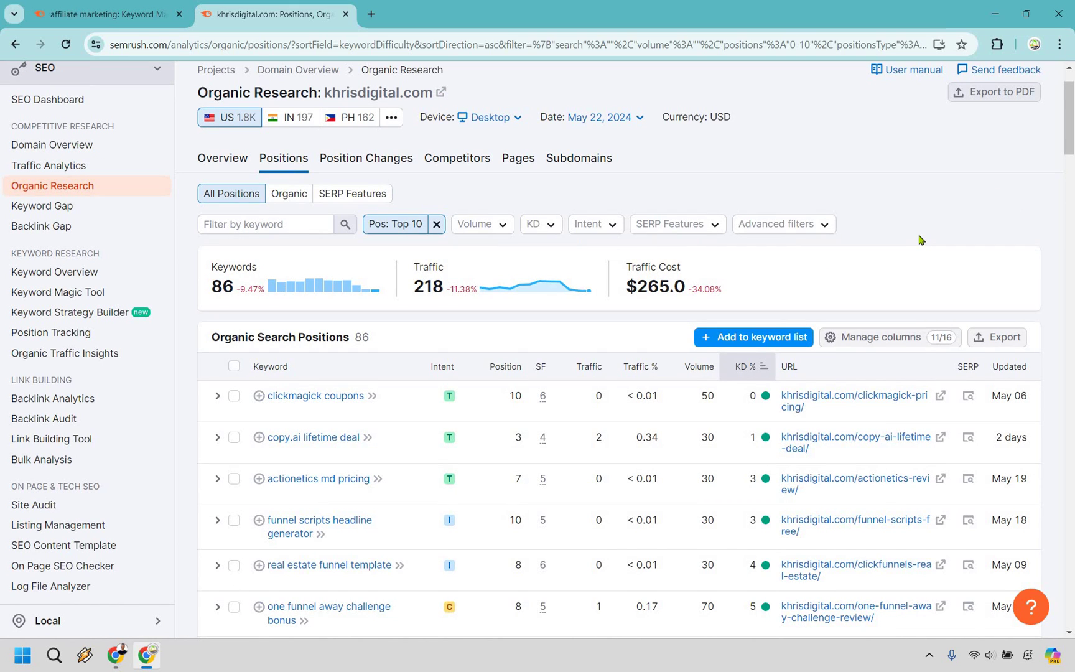
pyautogui.scroll(-1, 897, 198)
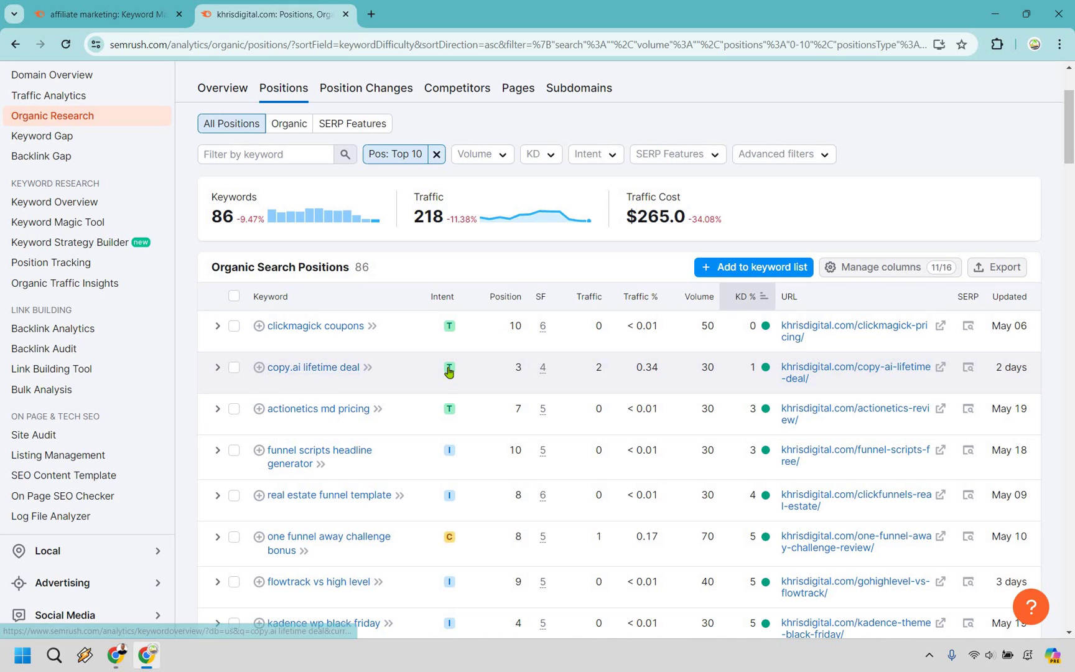
# Check the Transactional intent of 'funnel scripts headline generator' and scroll its Google results.
pyautogui.moveTo(449, 372)
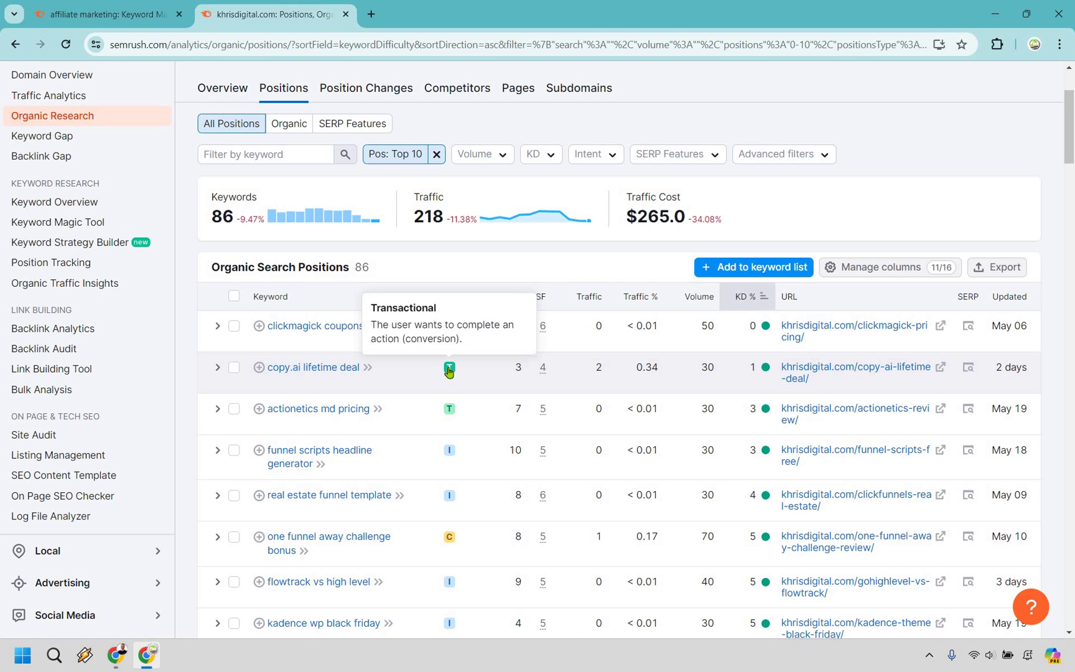
pyautogui.scroll(-1, 448, 371)
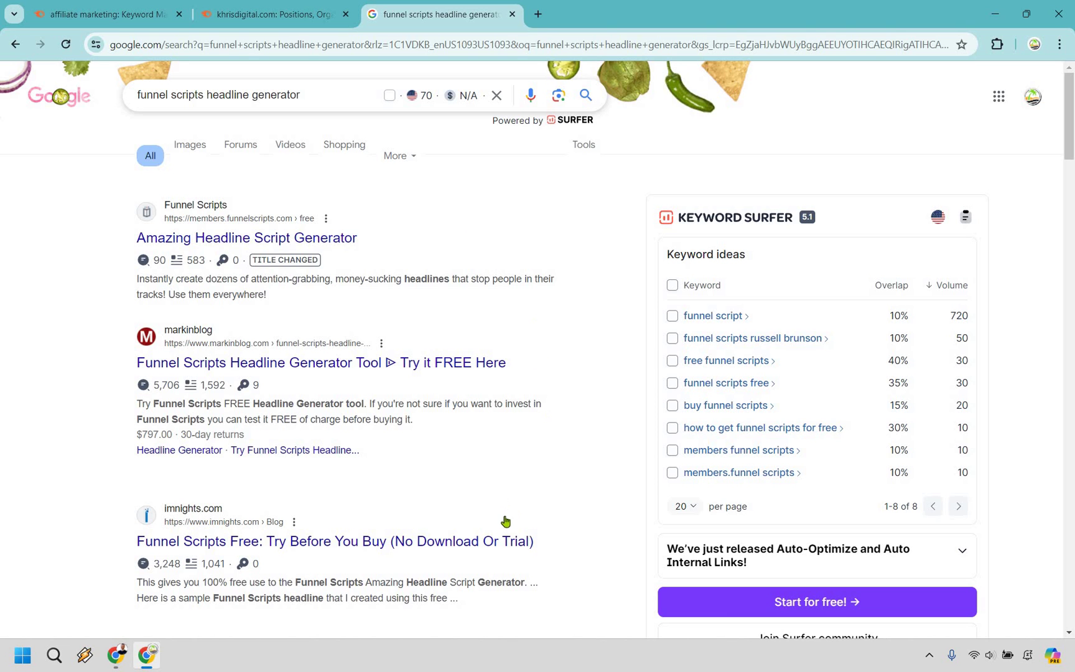
# Open the imnights.com Funnel Scripts Free article and highlight, then deselect, a heading.
pyautogui.click(504, 544)
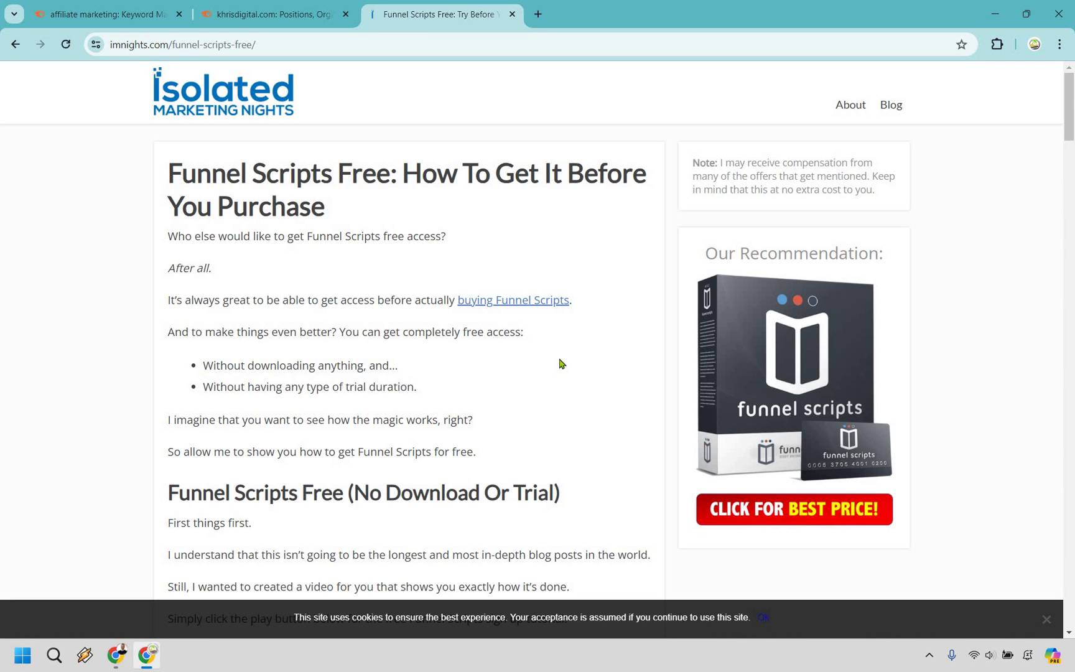
pyautogui.scroll(-5, 560, 364)
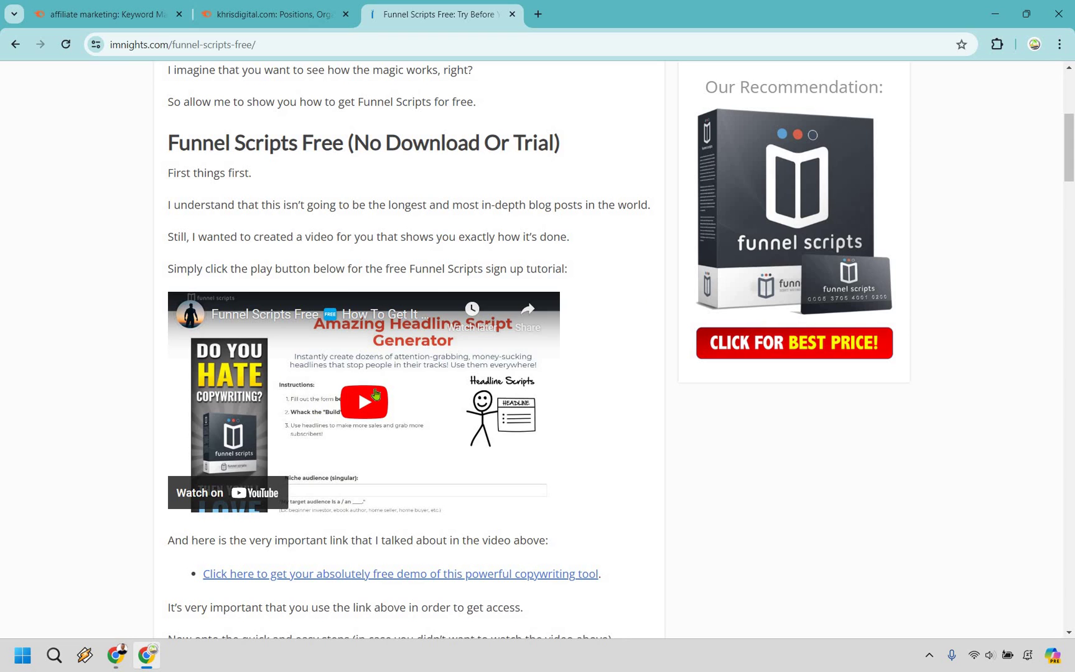
pyautogui.scroll(1, 554, 287)
pyautogui.scroll(2, 553, 286)
pyautogui.moveTo(571, 290); pyautogui.dragTo(169, 282)
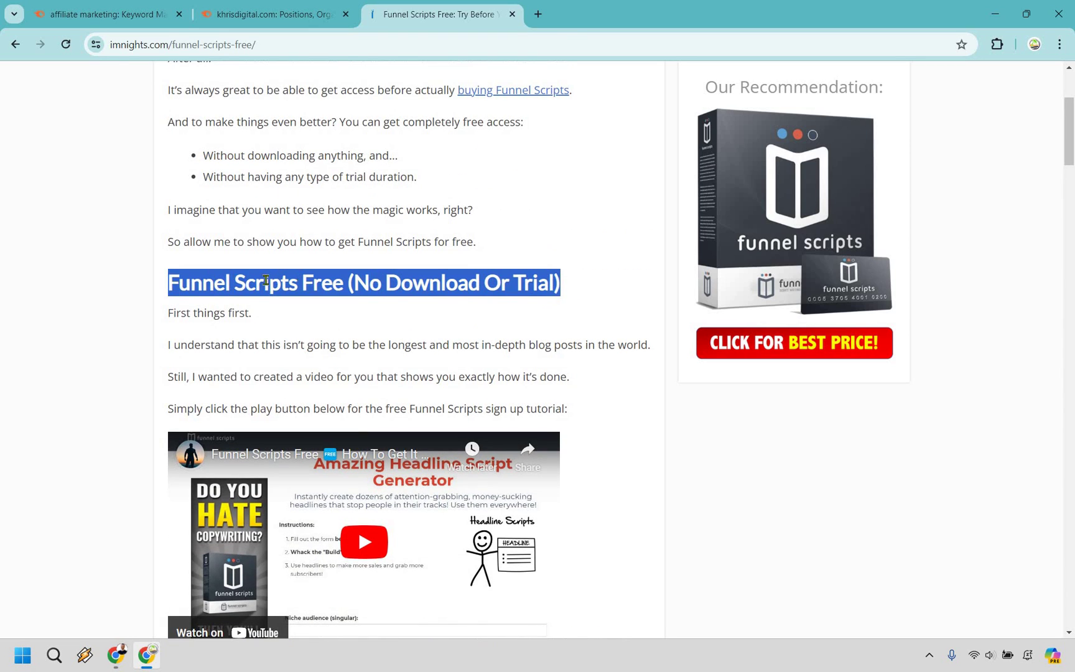
pyautogui.click(576, 214)
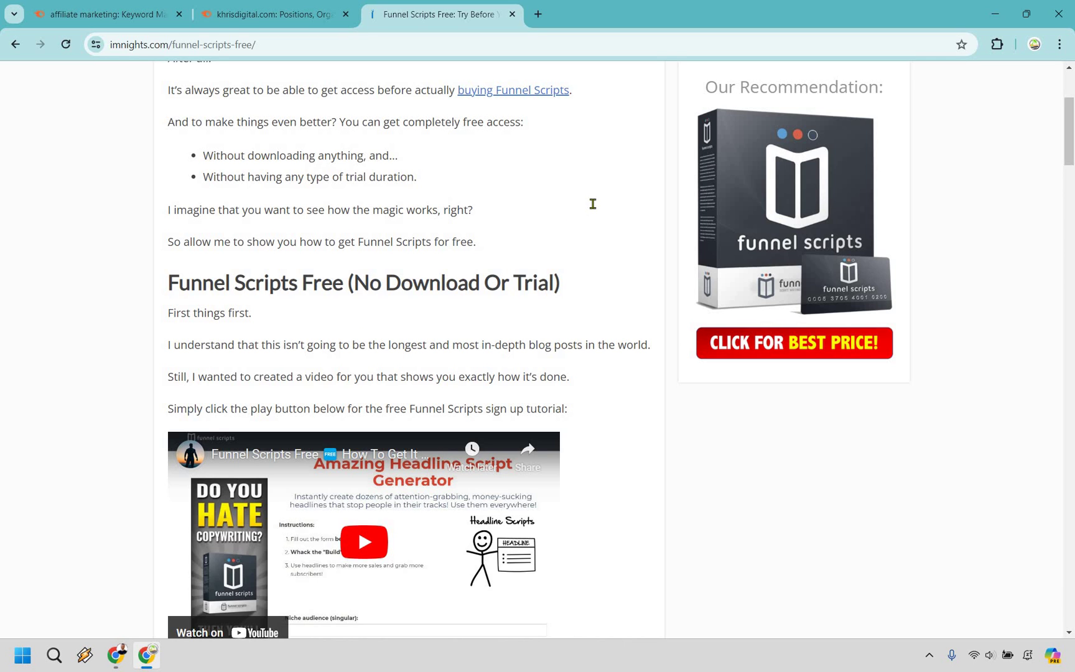
# Read down through the article's Headline Script Generator demo section and back up.
pyautogui.scroll(-2, 607, 218)
pyautogui.scroll(-7, 609, 233)
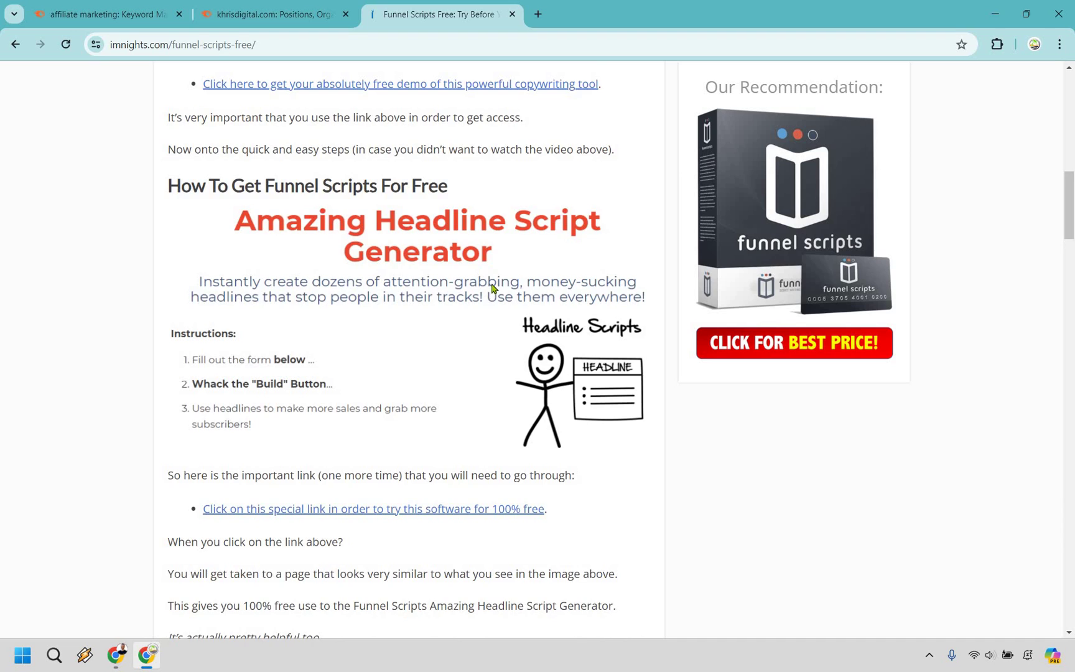
pyautogui.scroll(-9, 492, 287)
pyautogui.scroll(-17, 492, 283)
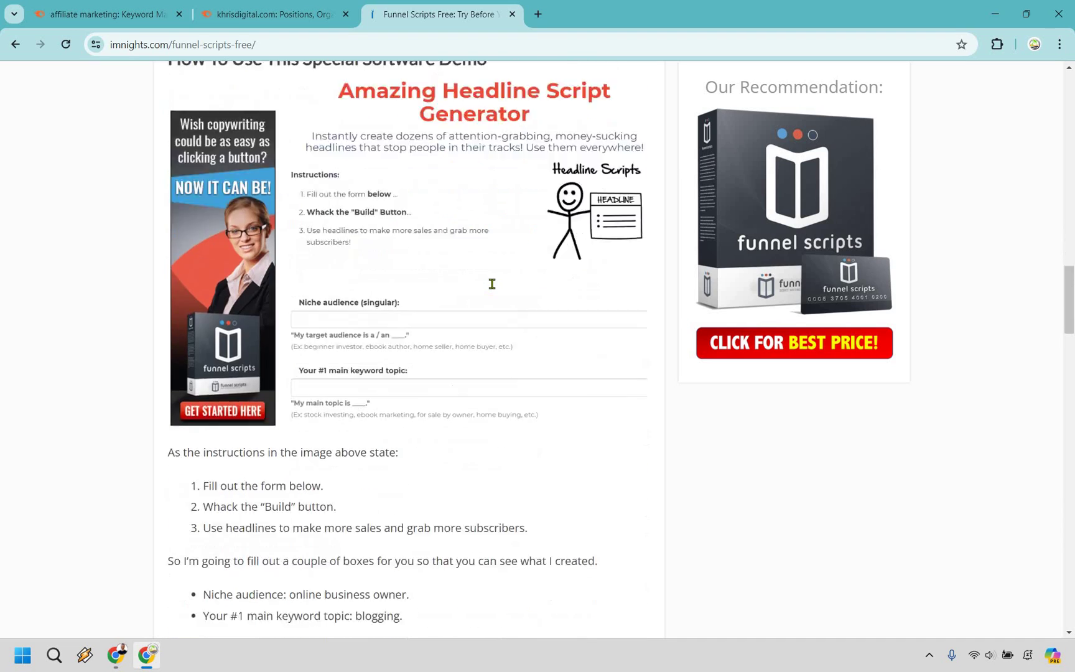
pyautogui.scroll(-18, 492, 288)
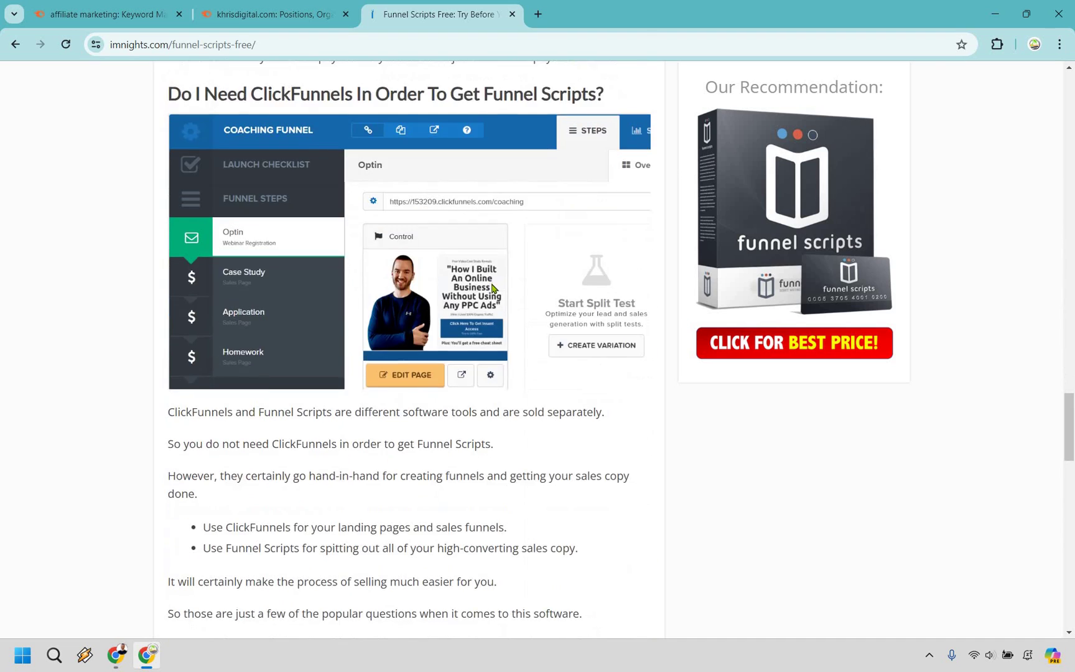
pyautogui.scroll(-1, 496, 327)
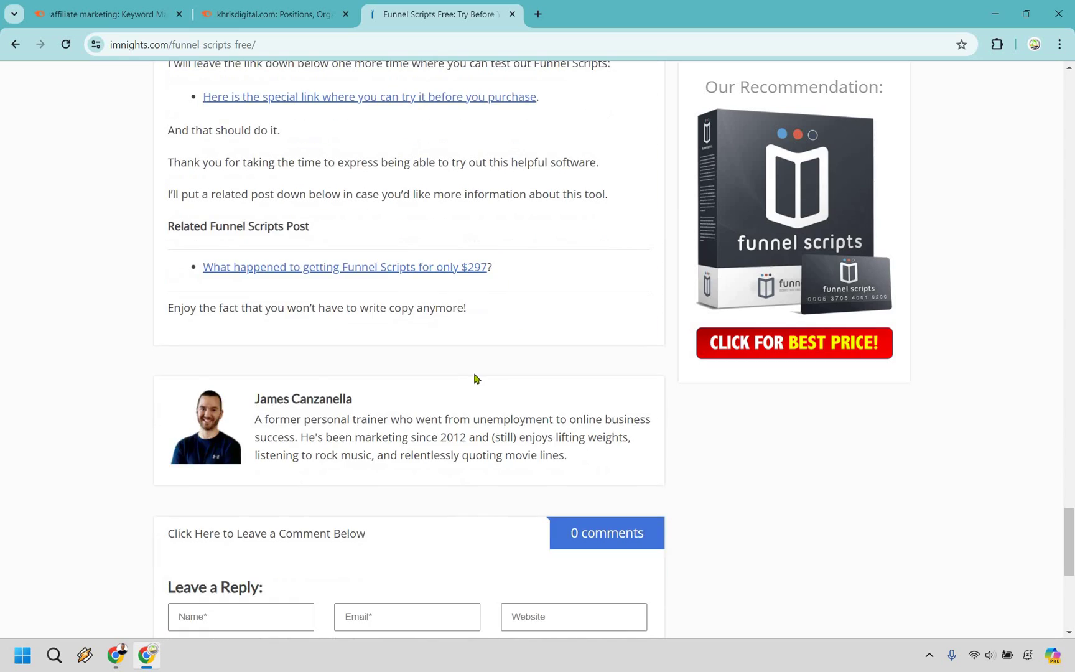
pyautogui.scroll(20, 473, 376)
pyautogui.scroll(20, 473, 406)
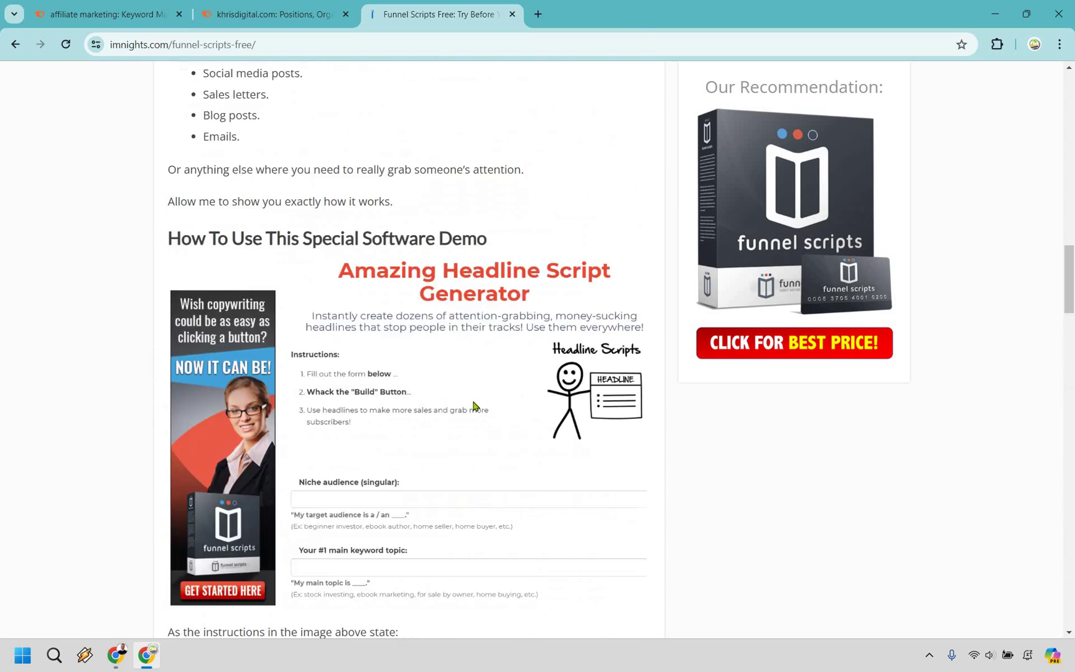
pyautogui.scroll(4, 543, 351)
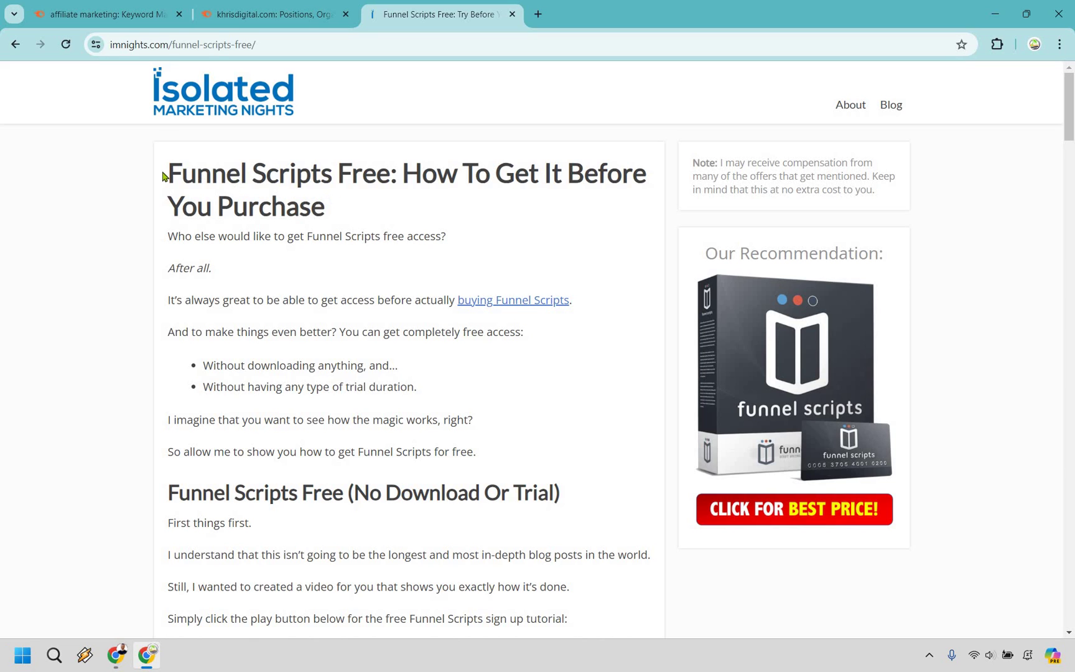
# Highlight and clear the 'Funnel Scripts Free' title, then dismiss the free demo popup.
pyautogui.moveTo(169, 175); pyautogui.dragTo(381, 182)
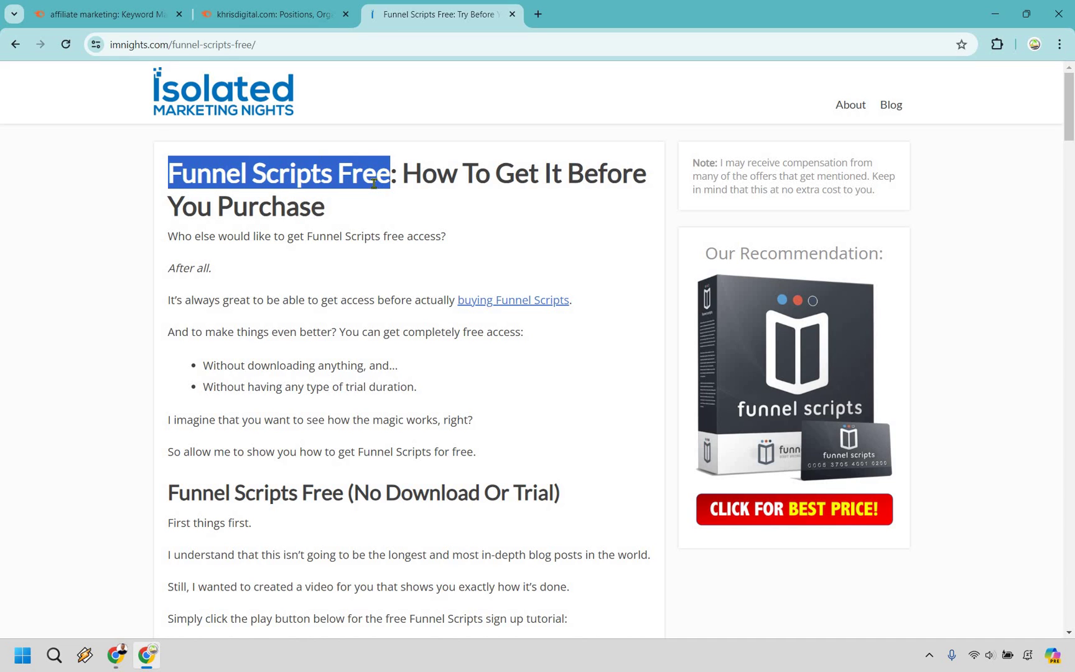
pyautogui.click(374, 183)
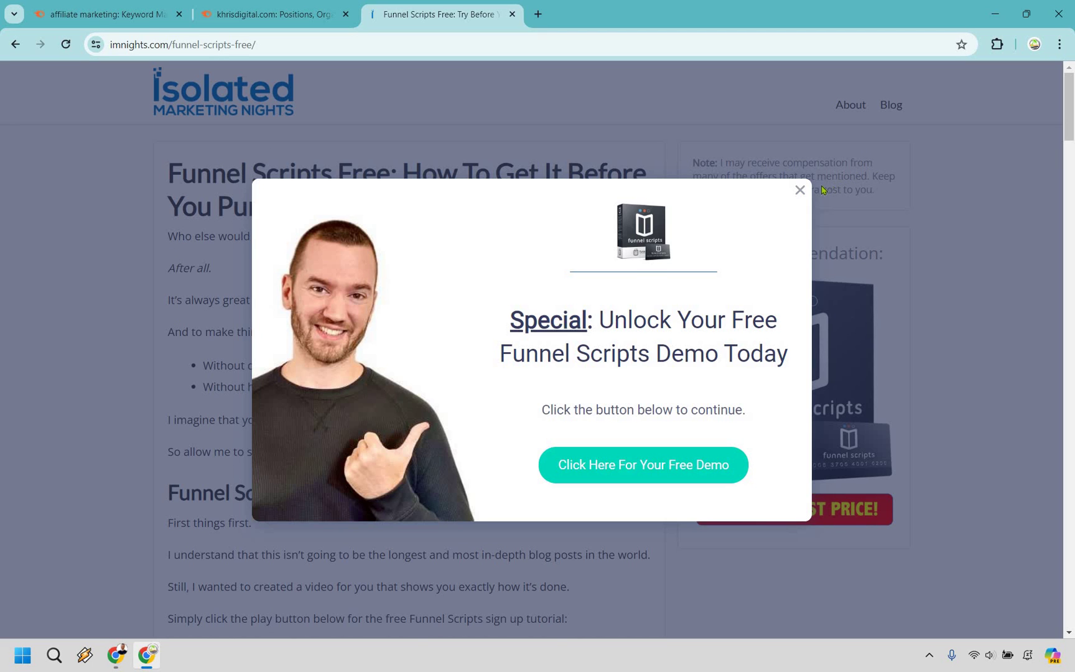
pyautogui.click(800, 191)
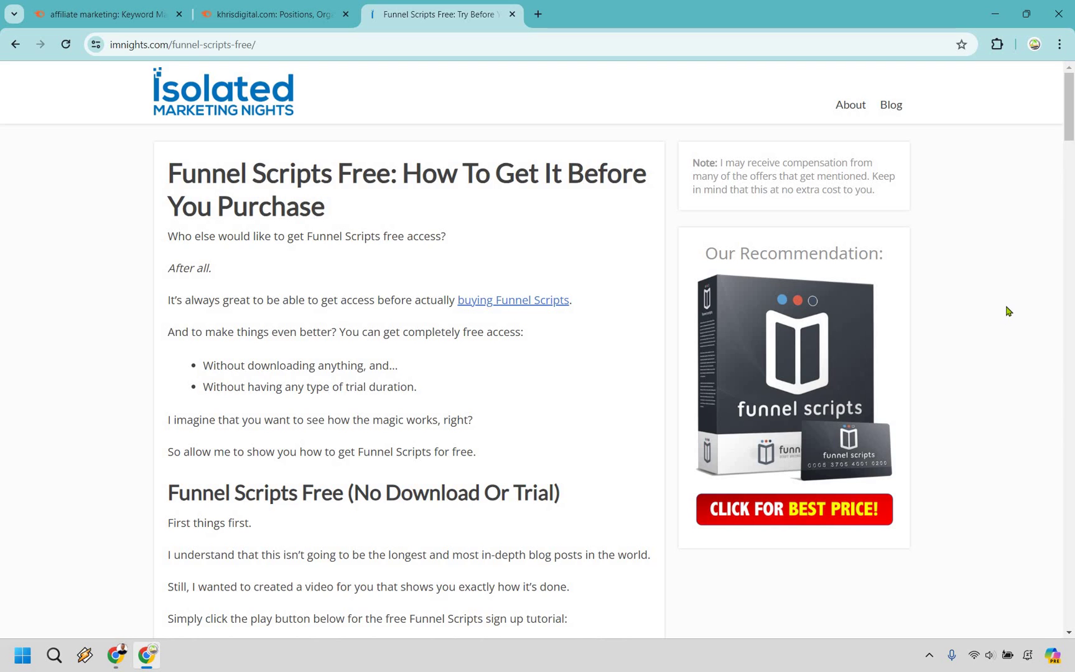
pyautogui.scroll(-15, 1008, 311)
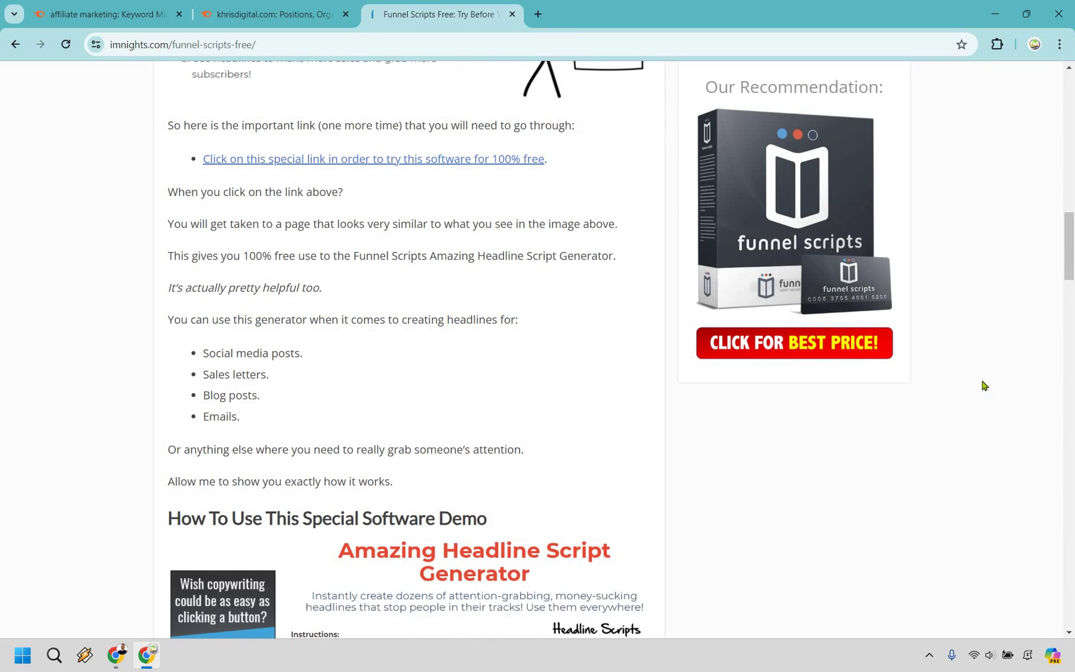
pyautogui.scroll(15, 377, 401)
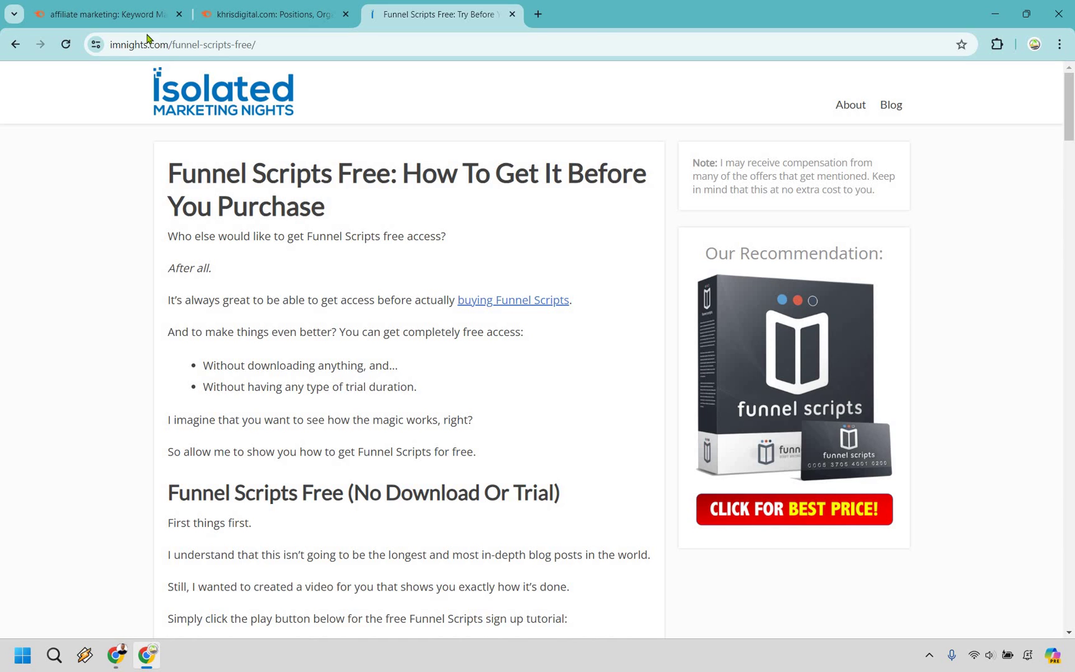
# Return to the khrisdigital.com Top 10 report and review keyword intents, including flowtrack vs high level at KD 5.
pyautogui.click(138, 11)
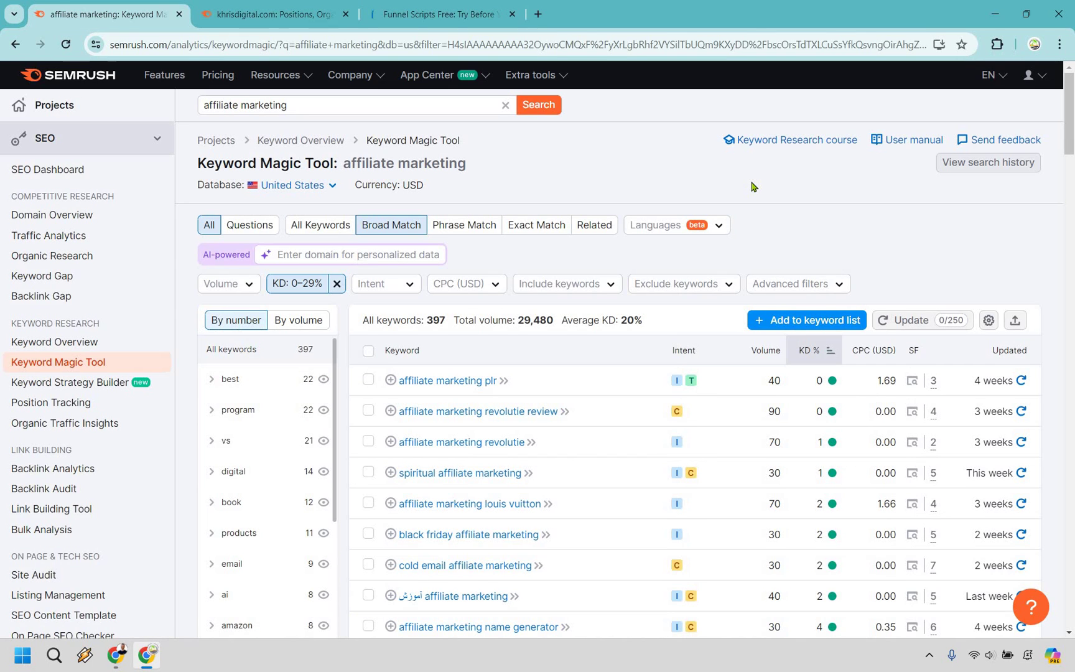
pyautogui.hotkey('ctrl', 'Tab')
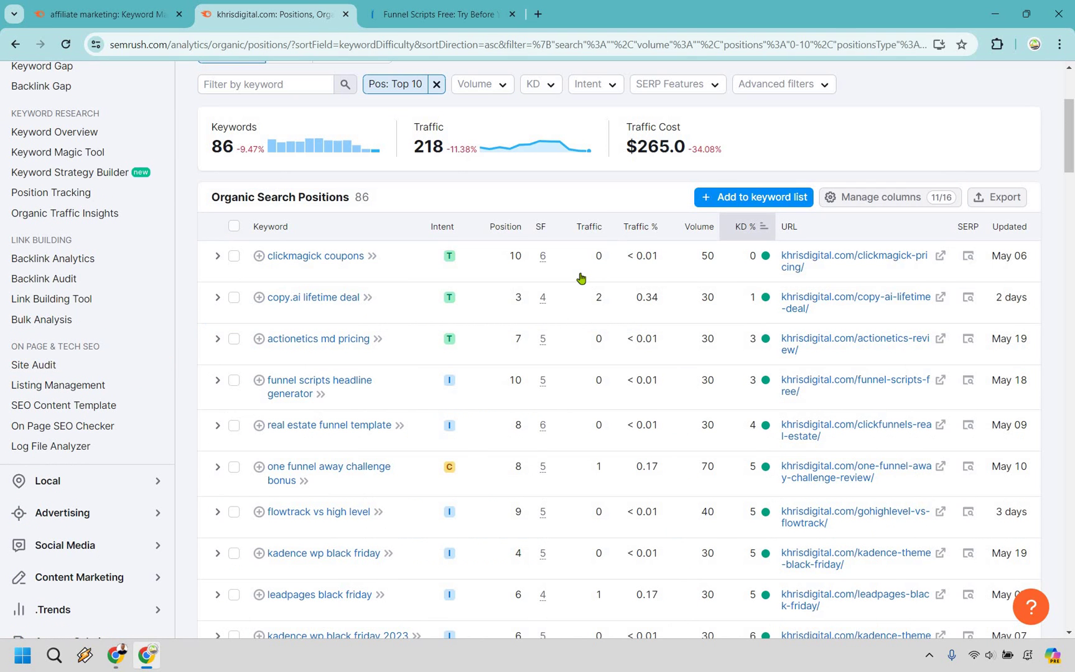
pyautogui.scroll(-1, 528, 384)
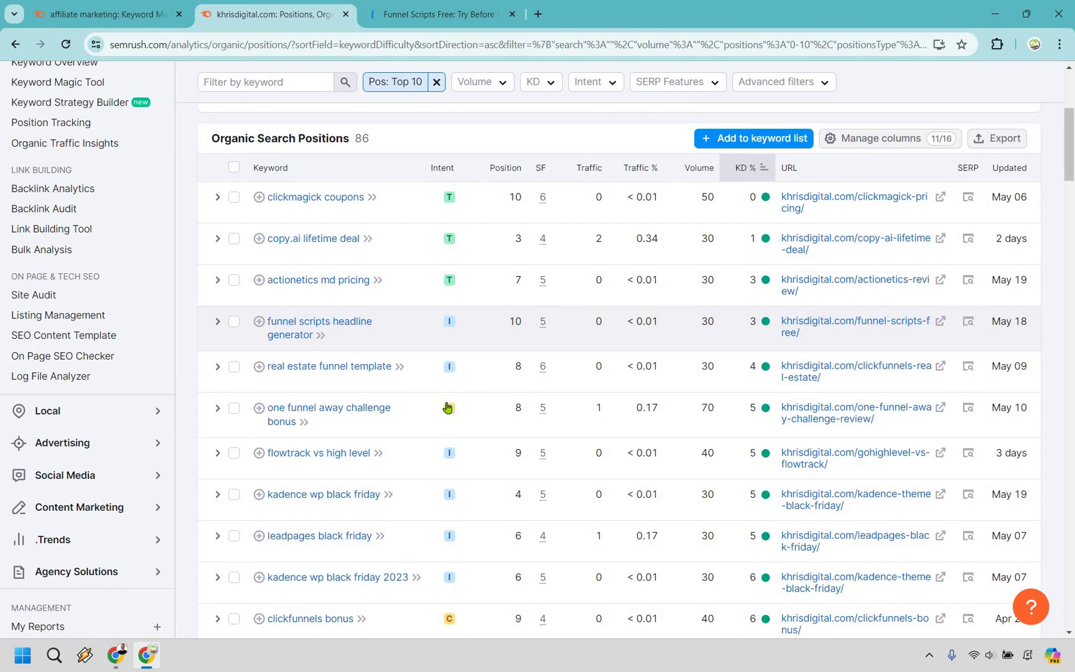
pyautogui.moveTo(450, 412)
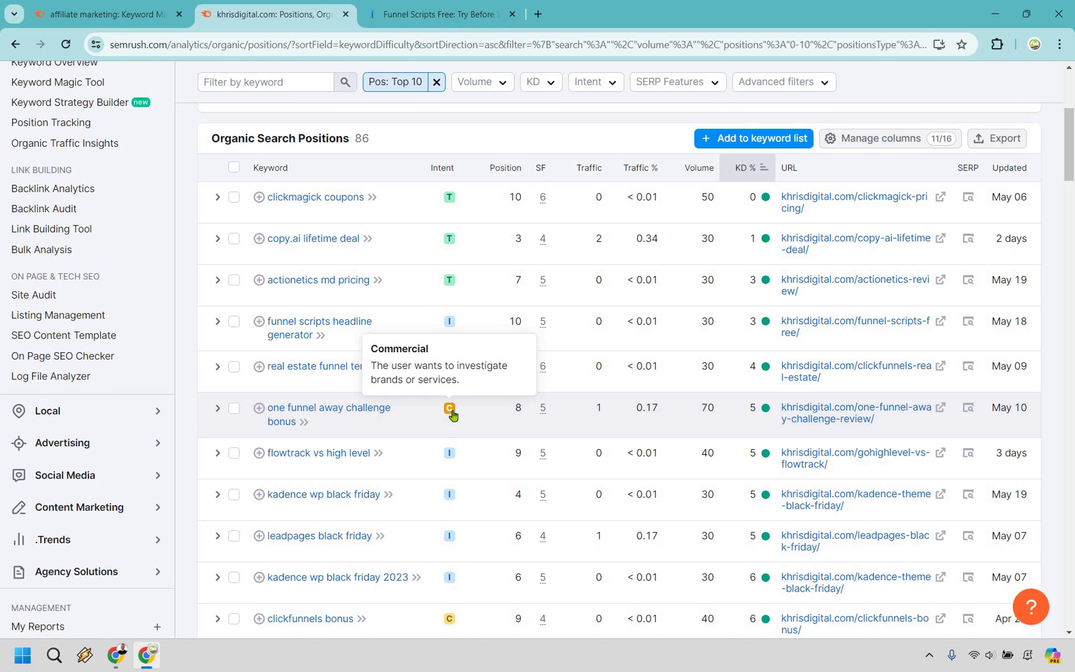
pyautogui.scroll(-2, 436, 398)
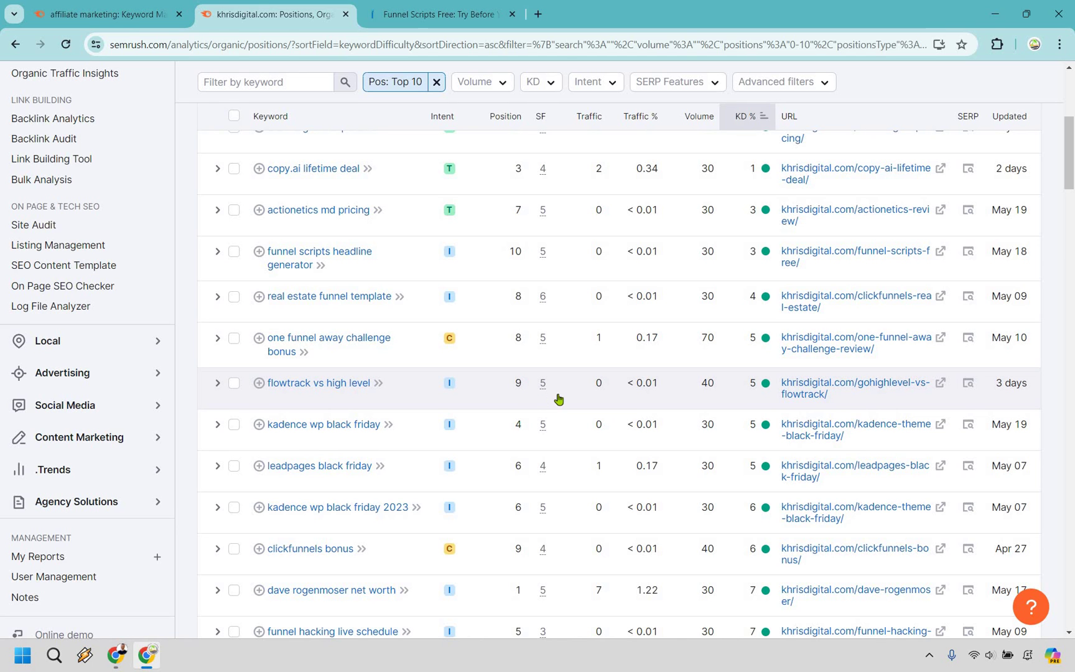
# Review the 'high level vs flowtrack' Google results, including KhrisDigital's comparison page, then return to Semrush.
pyautogui.click(539, 14)
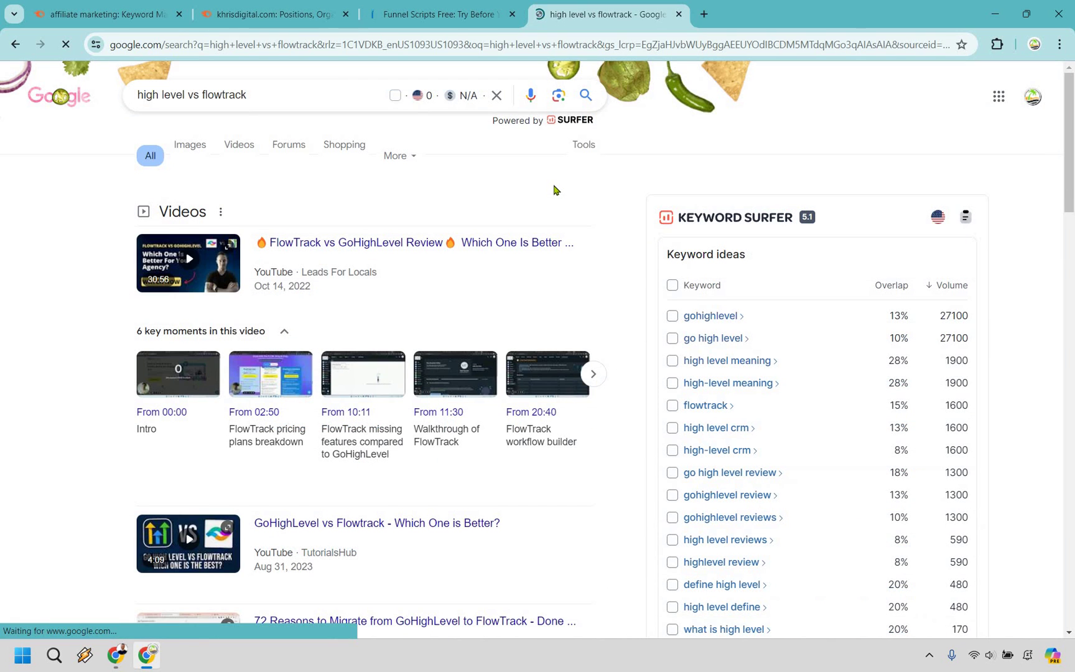
pyautogui.scroll(-10, 555, 191)
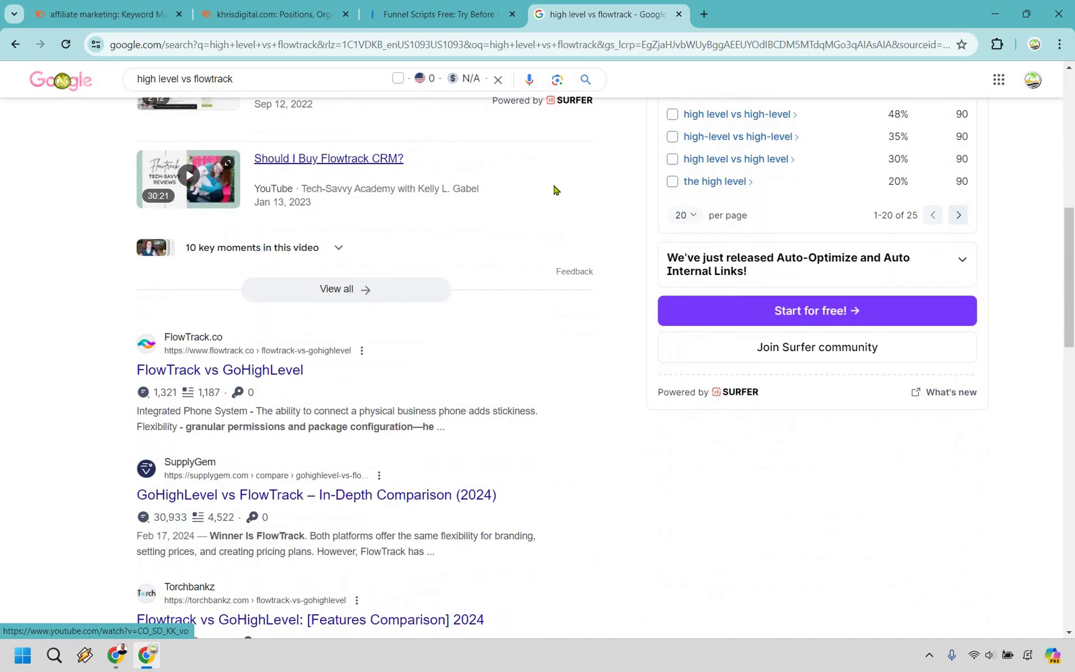
pyautogui.scroll(-4, 555, 188)
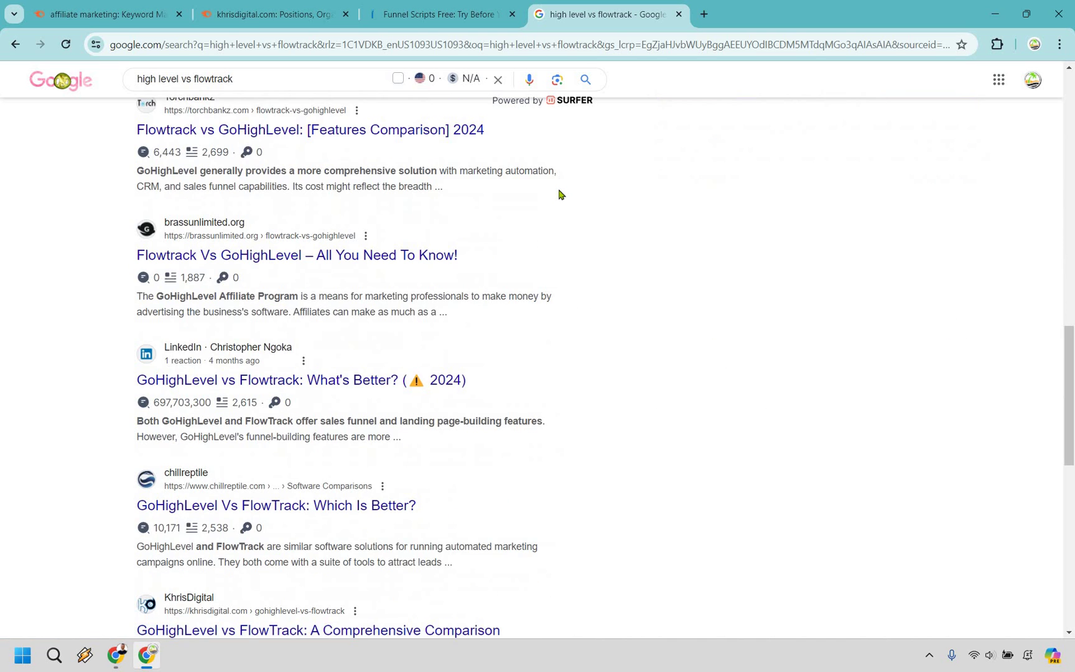
pyautogui.scroll(-3, 563, 194)
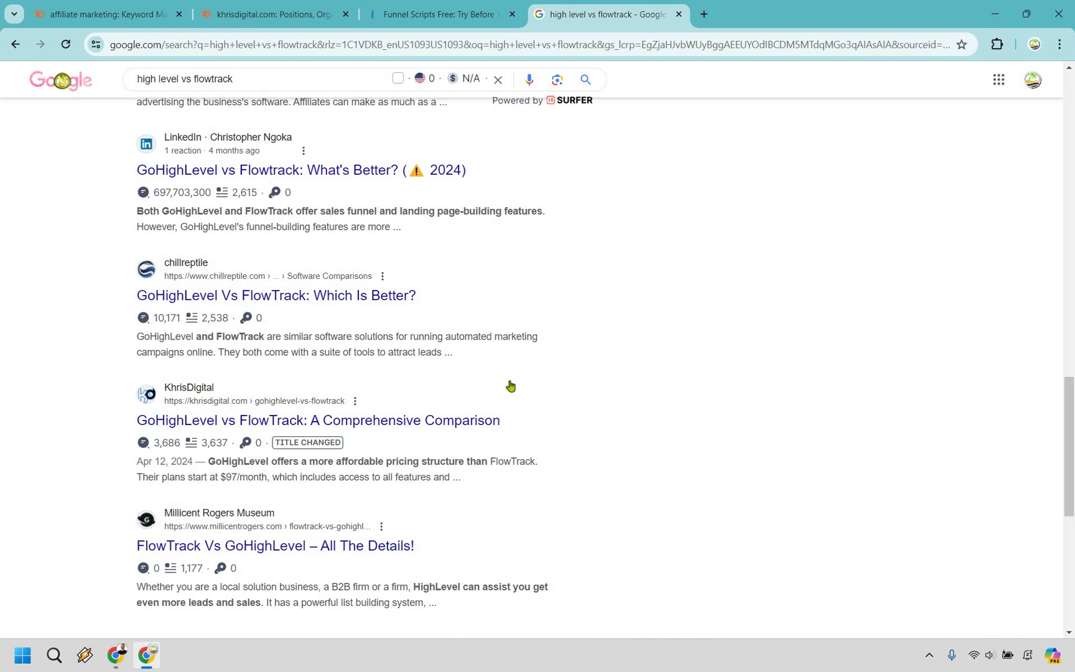
pyautogui.scroll(10, 529, 395)
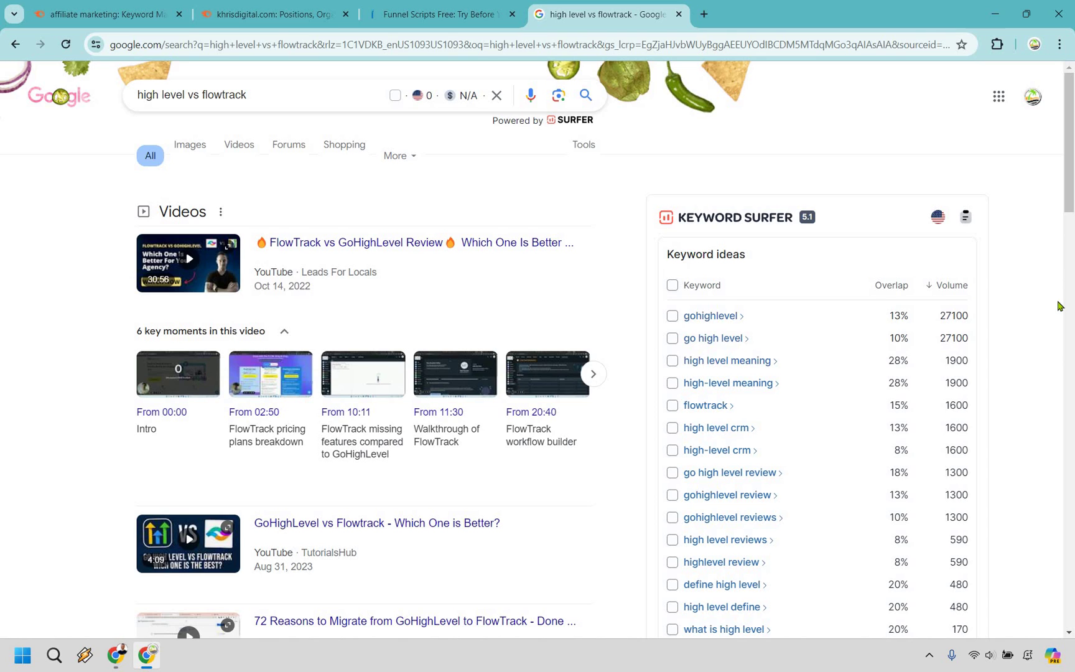
pyautogui.scroll(-10, 596, 187)
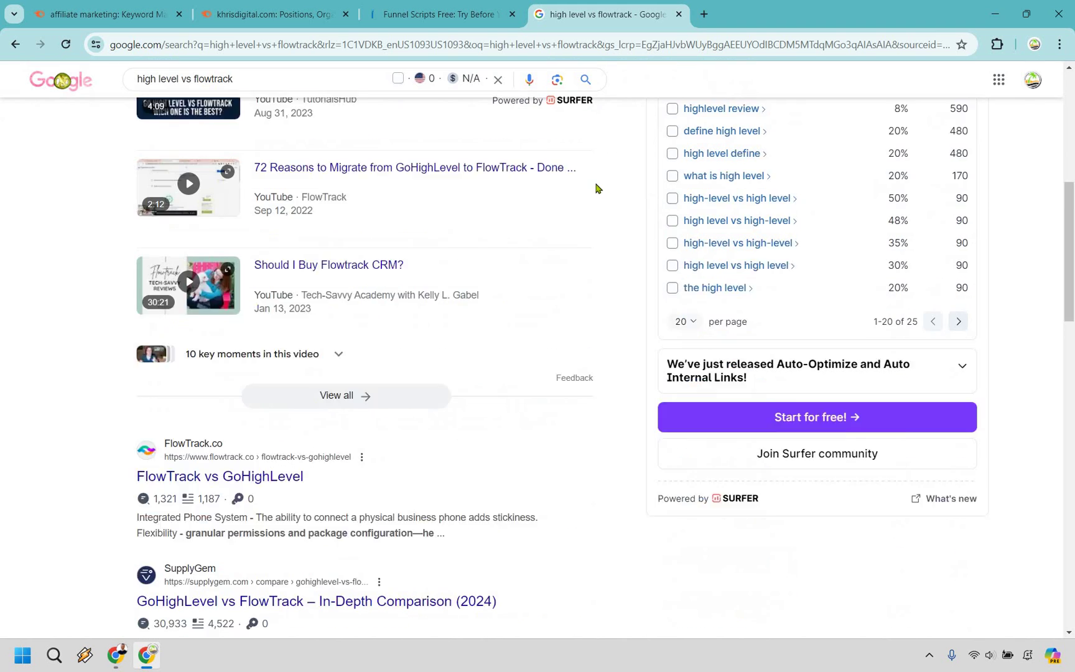
pyautogui.scroll(-3, 403, 197)
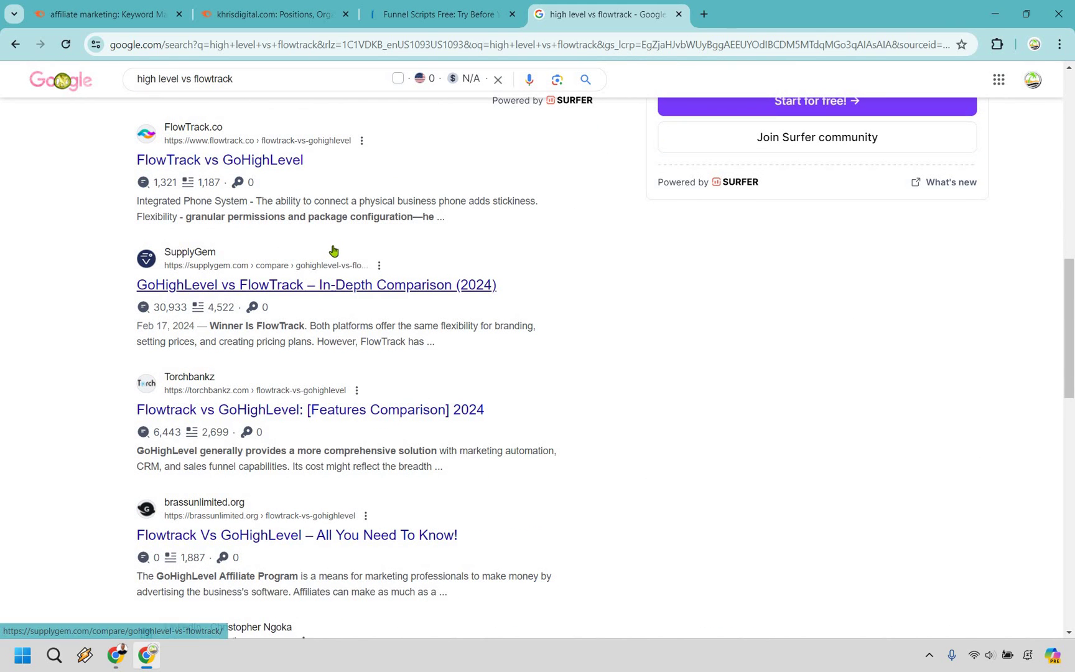
pyautogui.scroll(-2, 331, 249)
pyautogui.scroll(-3, 345, 168)
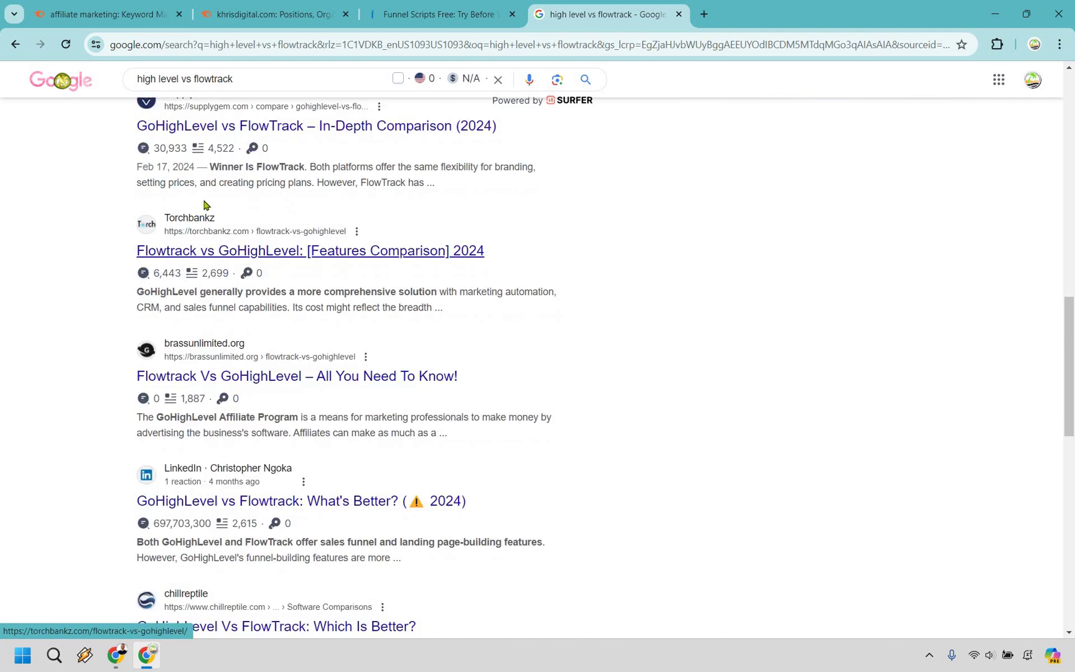
pyautogui.scroll(-4, 610, 283)
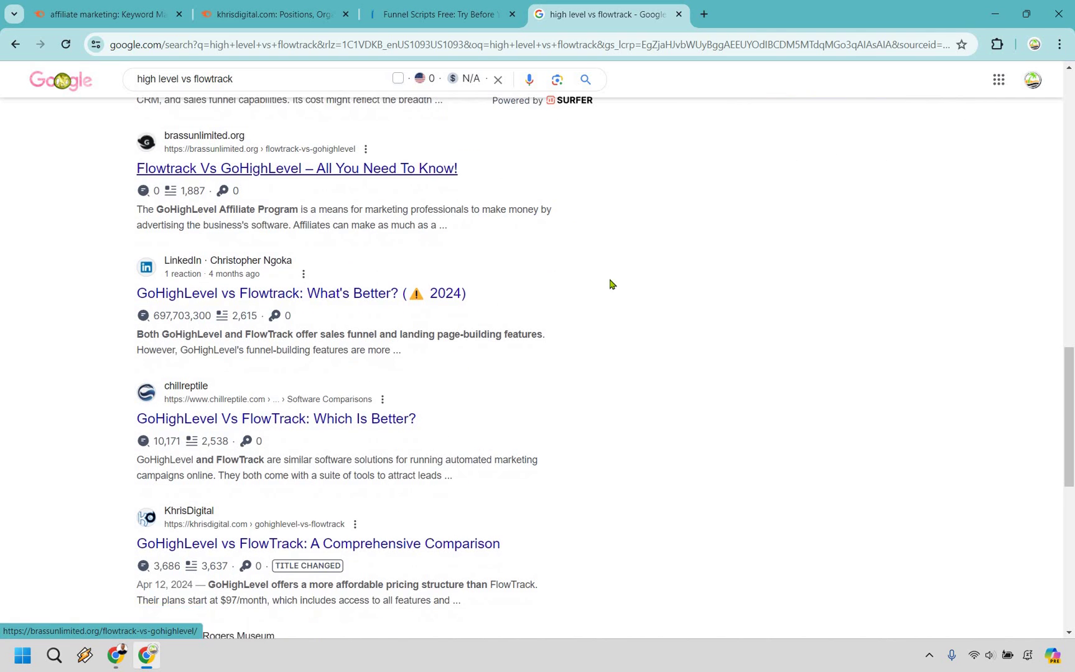
pyautogui.scroll(10, 625, 371)
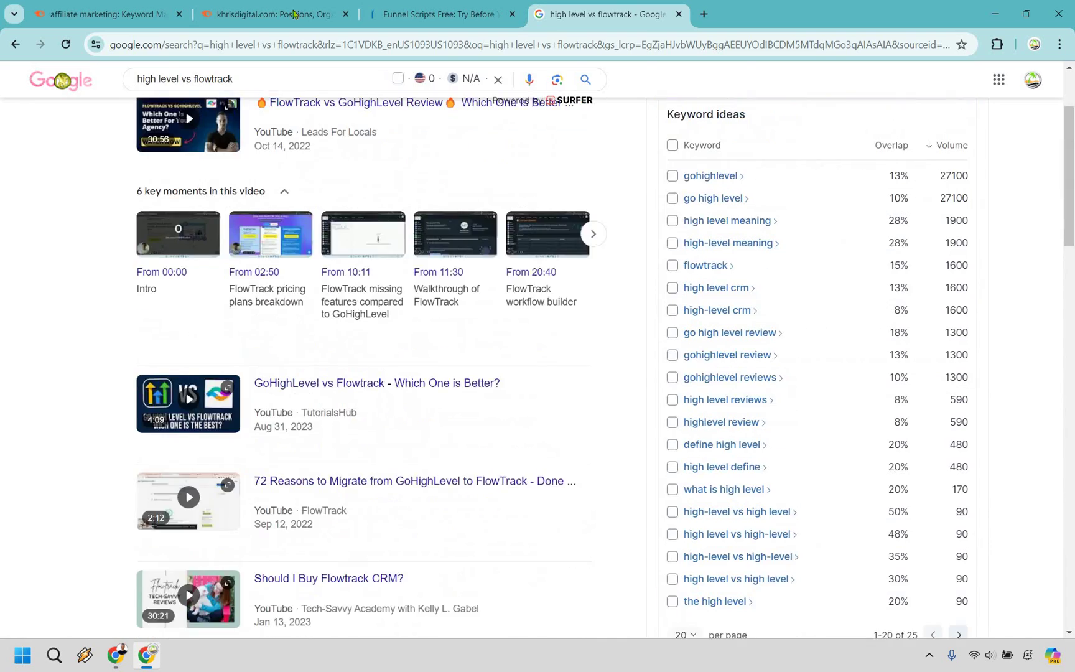
pyautogui.hotkey('ctrl', '2')
pyautogui.scroll(-3, 588, 271)
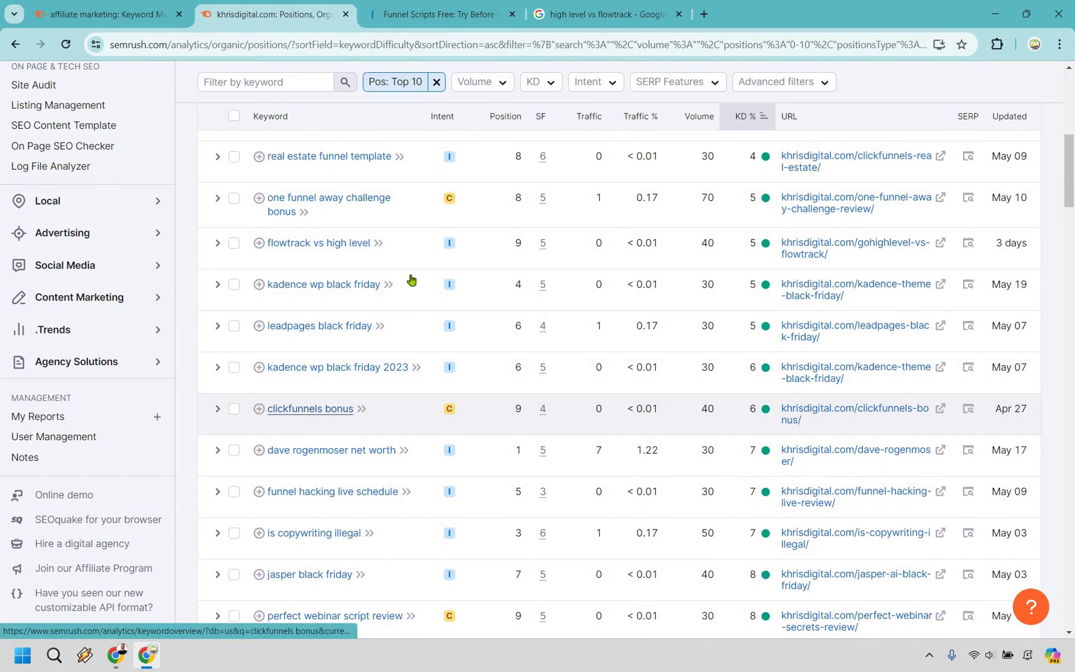
pyautogui.scroll(-3, 408, 288)
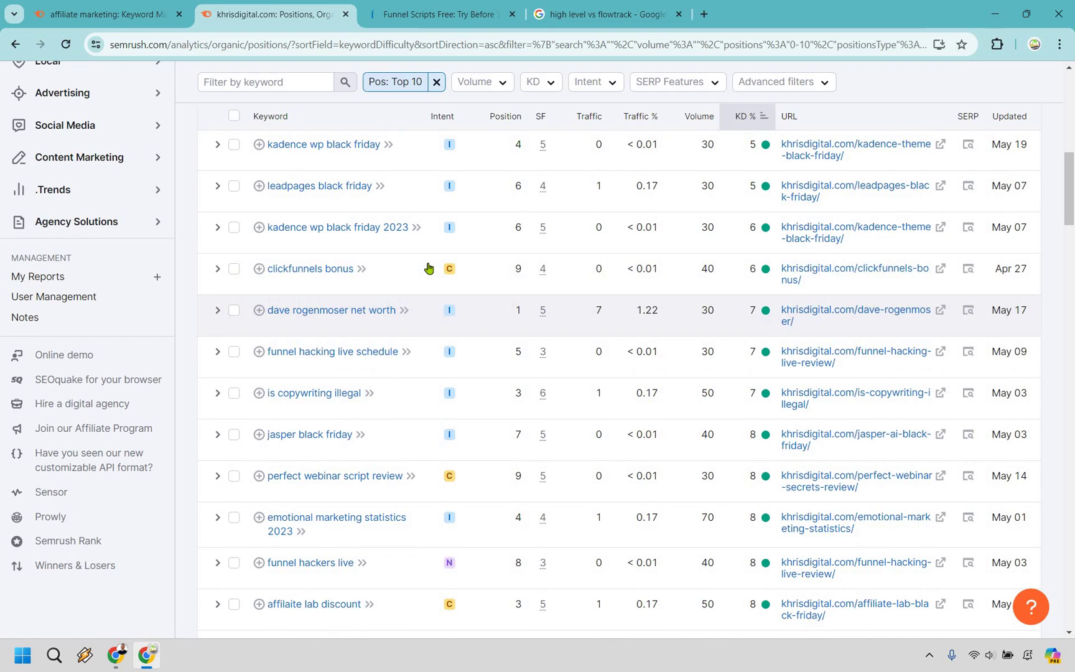
pyautogui.scroll(-3, 429, 269)
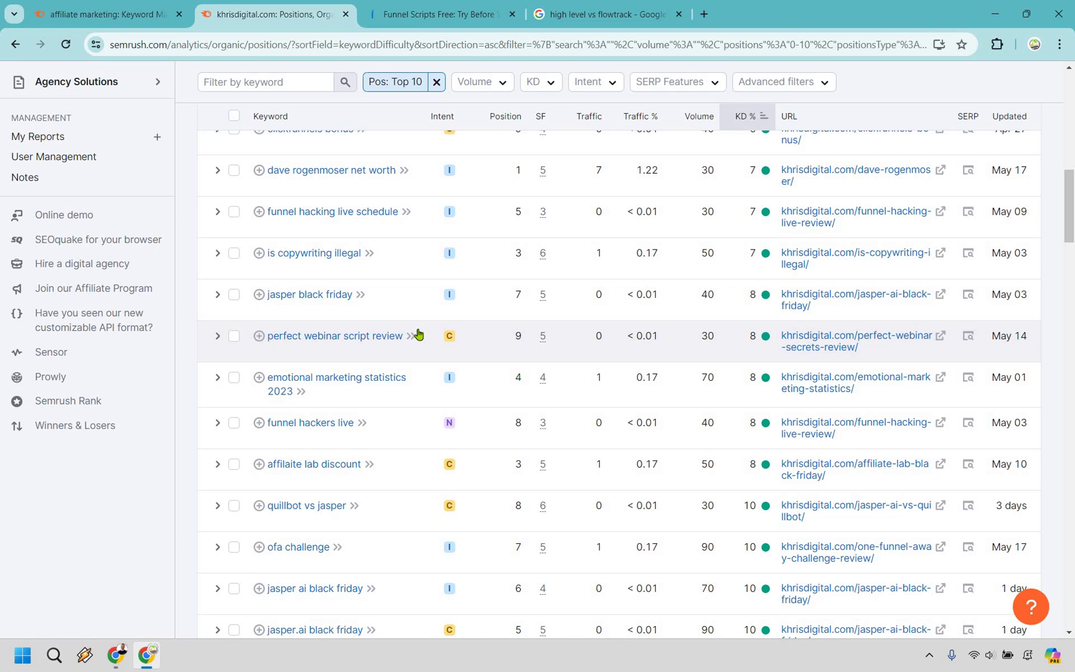
pyautogui.scroll(-1, 407, 400)
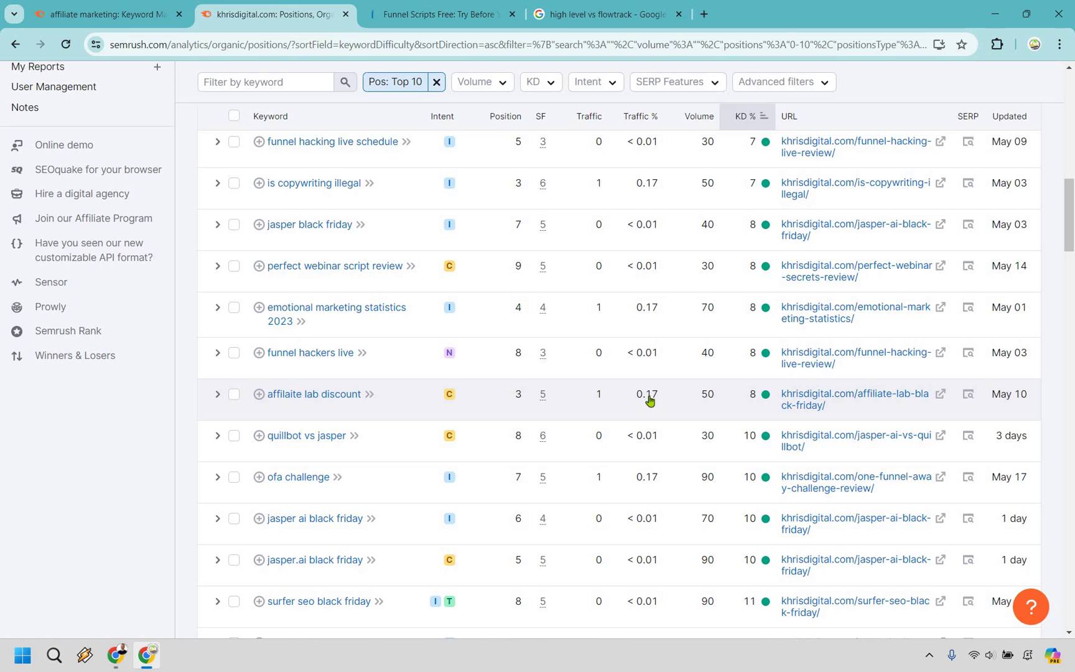
pyautogui.scroll(-2, 631, 362)
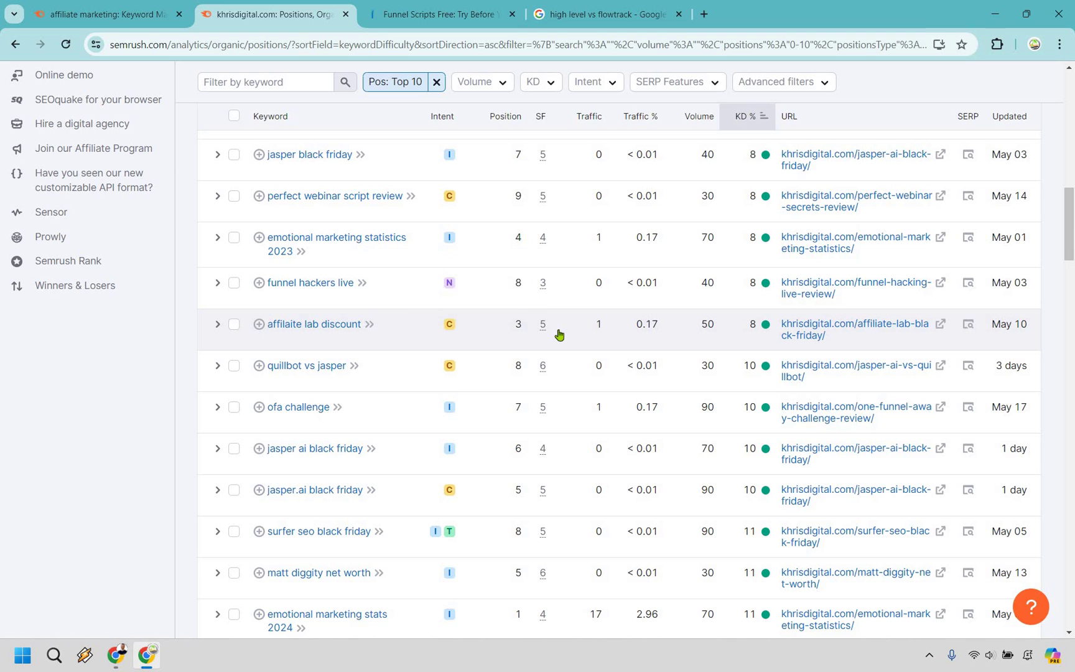
pyautogui.scroll(-4, 619, 372)
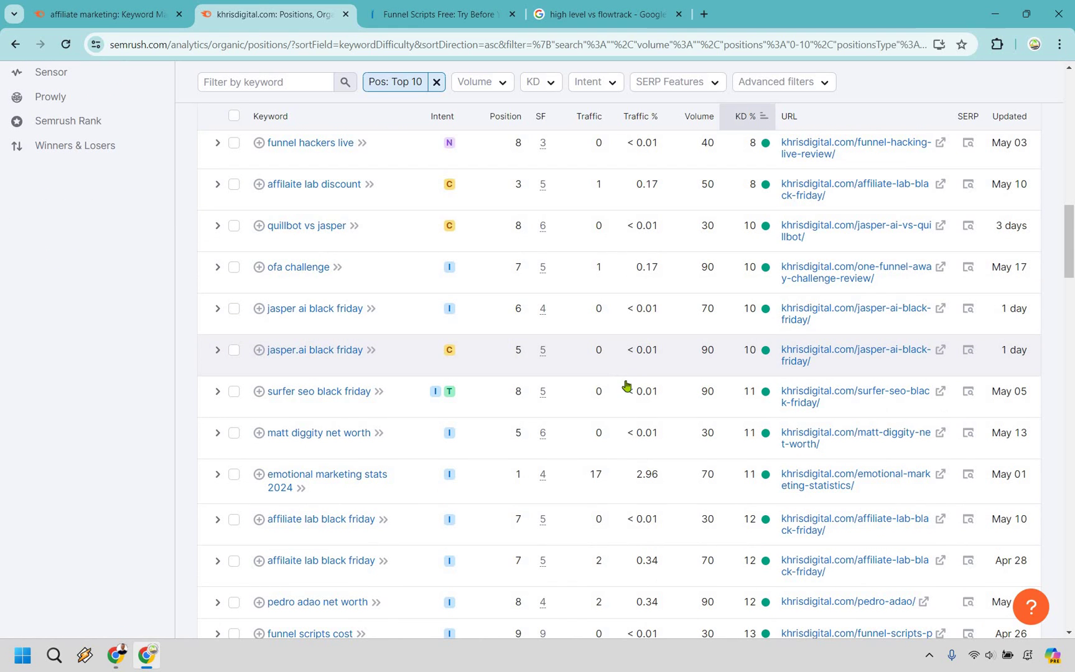
pyautogui.scroll(10, 624, 383)
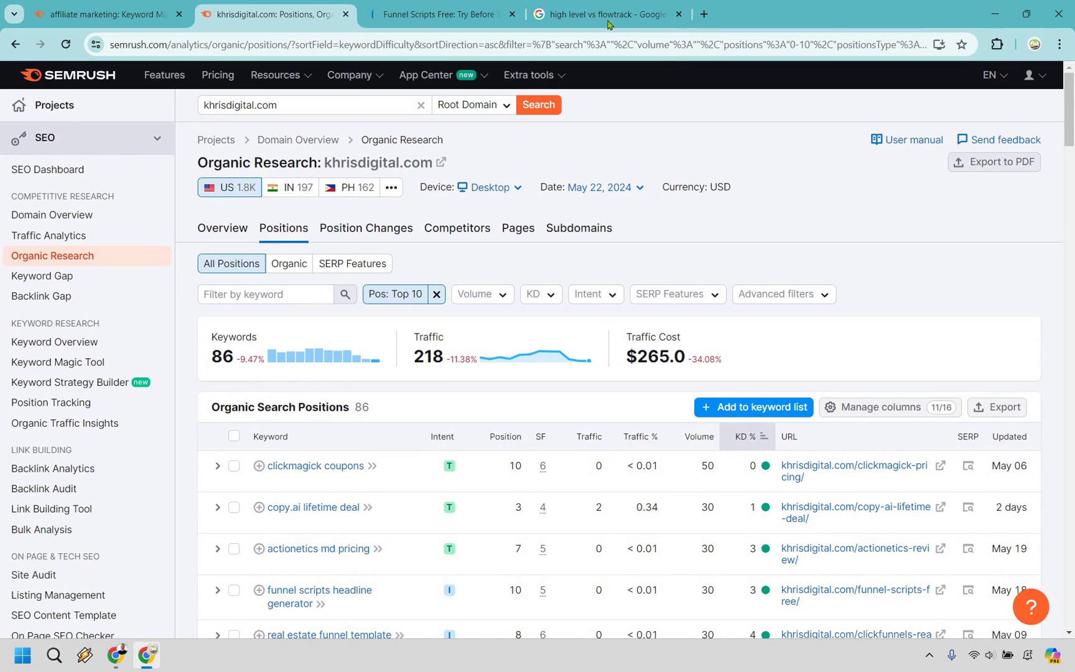
# Close the 'high level vs flowtrack' Google tab and revisit the keyword list and khrisdigital.com report.
pyautogui.middleClick(530, 16)
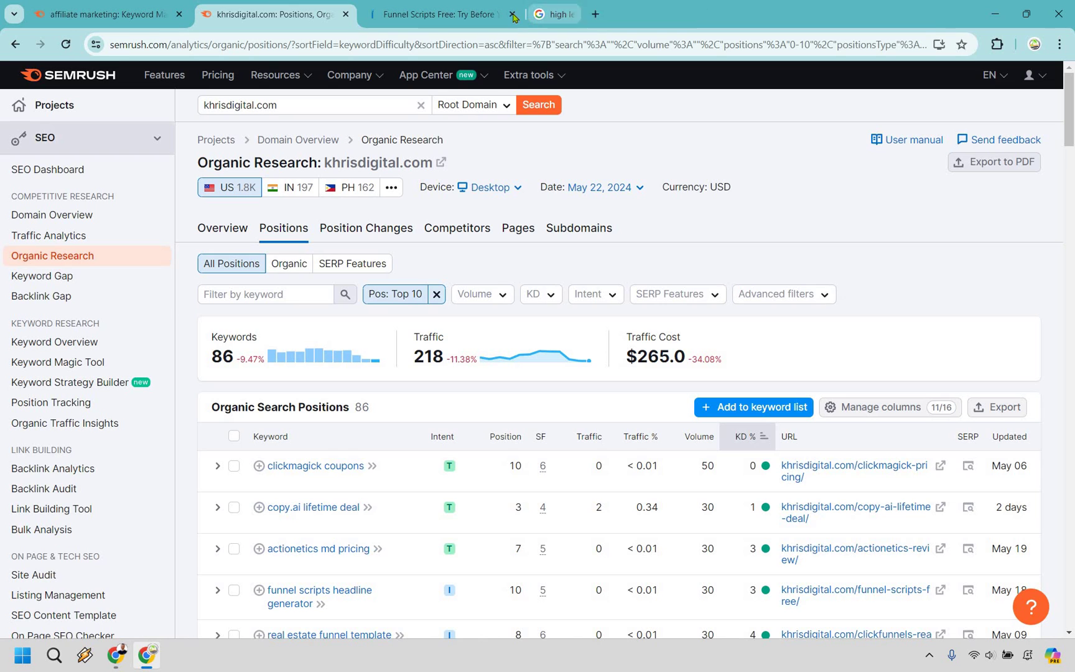
pyautogui.click(126, 16)
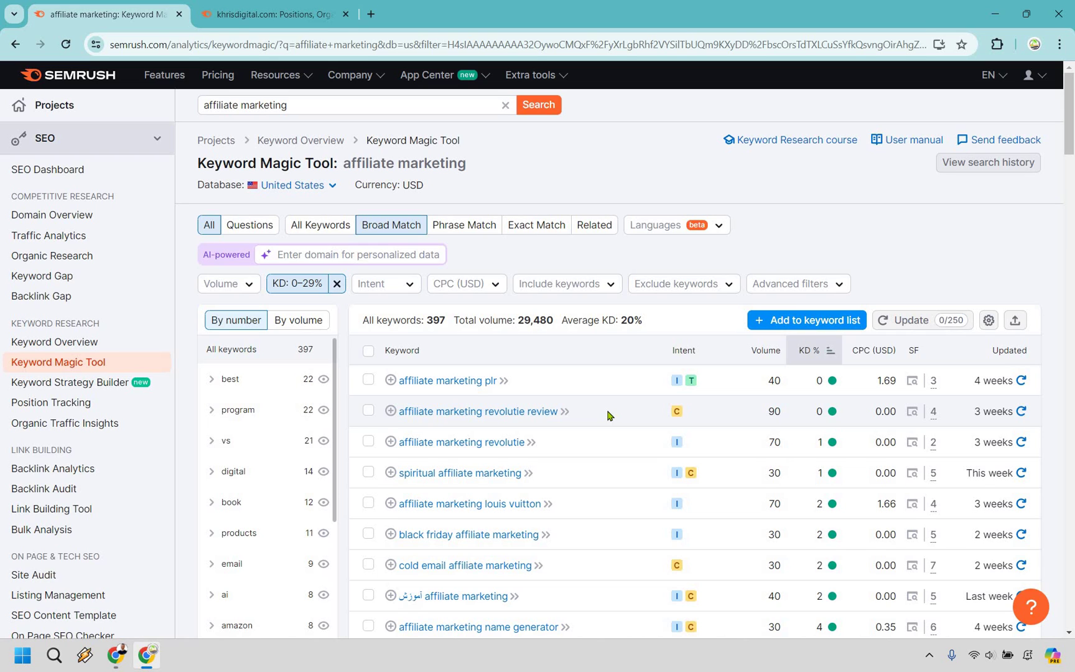
pyautogui.click(286, 7)
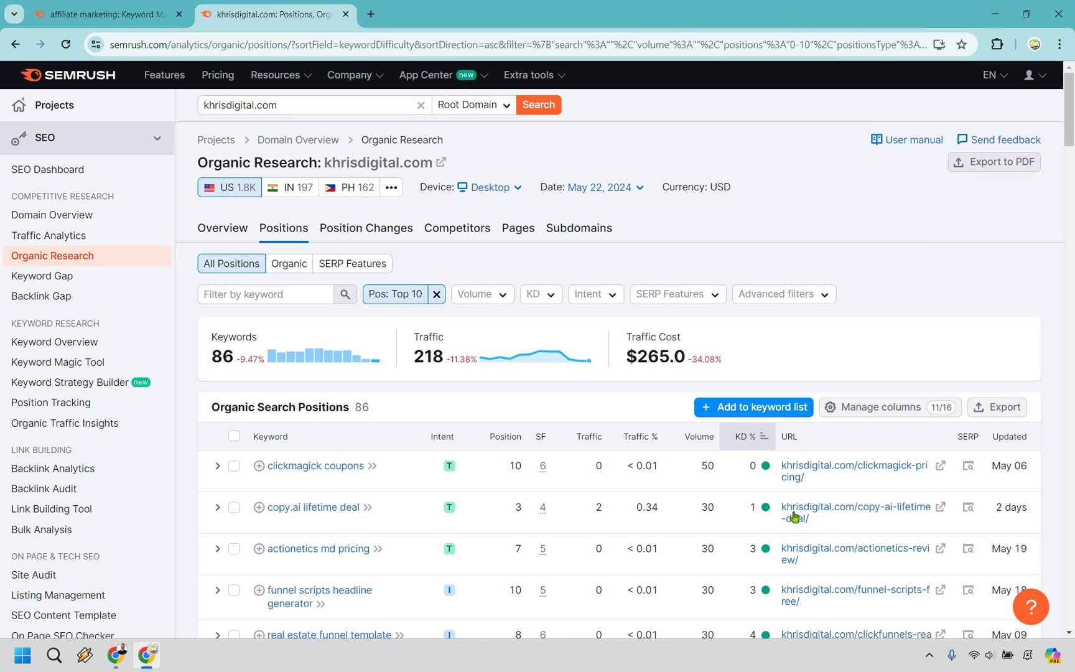
pyautogui.scroll(-2, 854, 540)
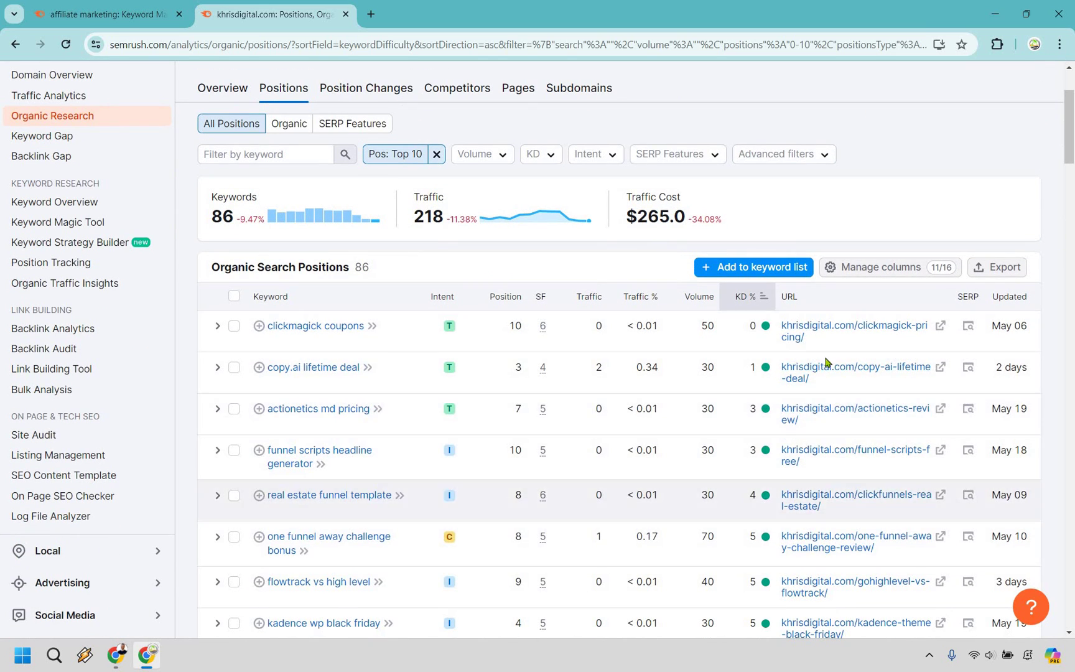
pyautogui.scroll(2, 938, 268)
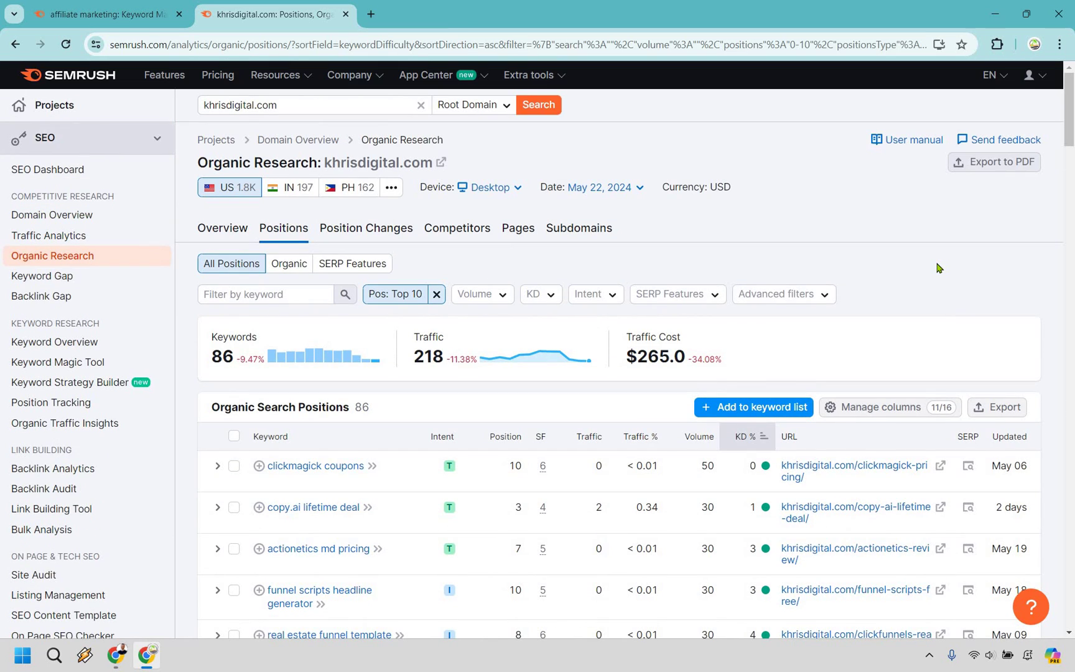